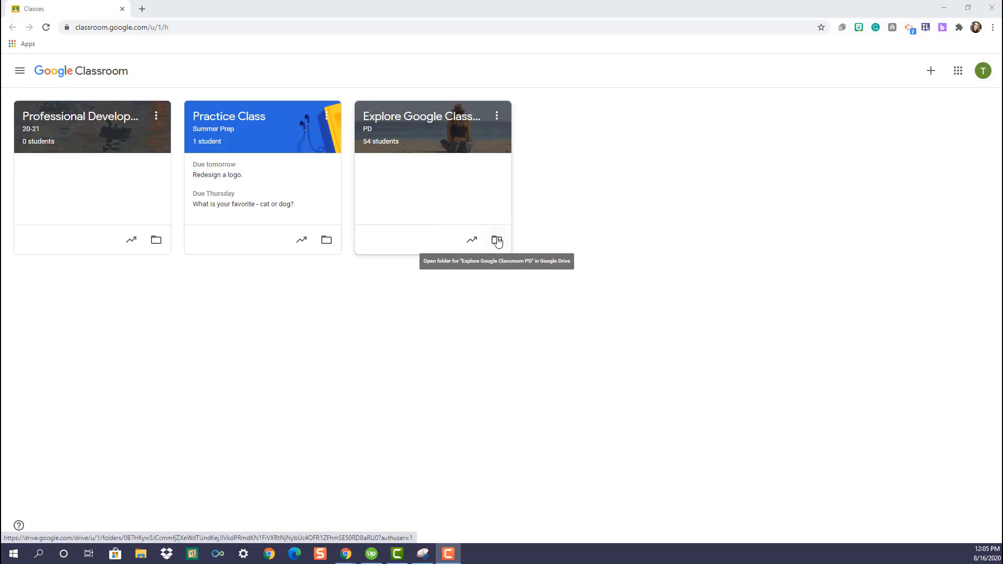
- Open the classes calendar for the week of Aug 16 - Aug 22, 2020 and list the classes it can be filtered by
left_click(20, 73)
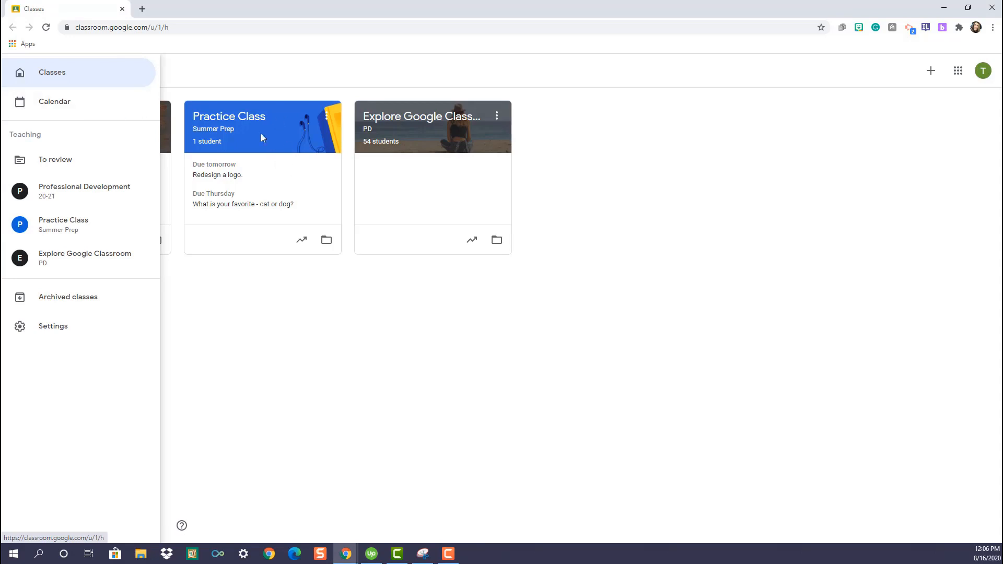
left_click(68, 104)
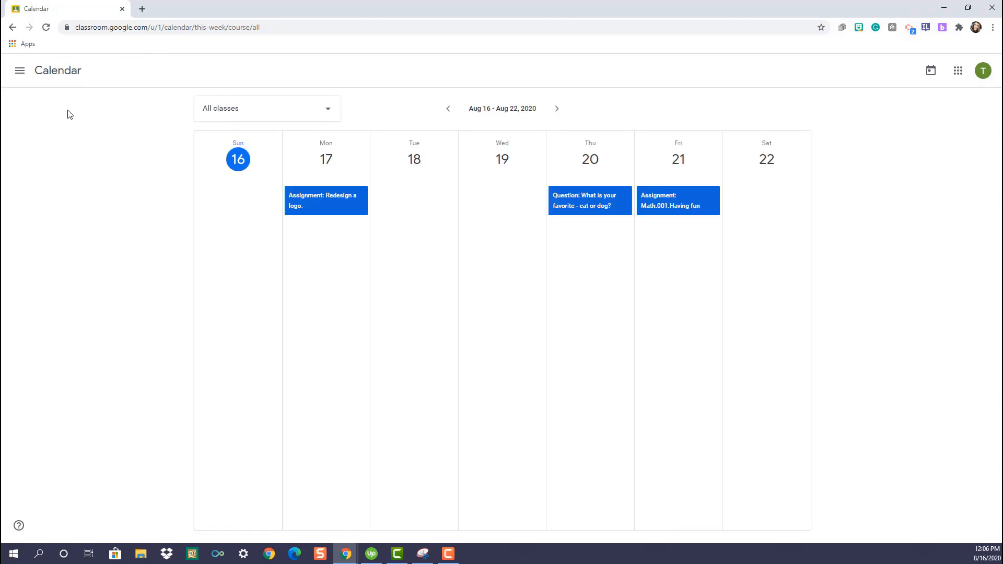
left_click(326, 111)
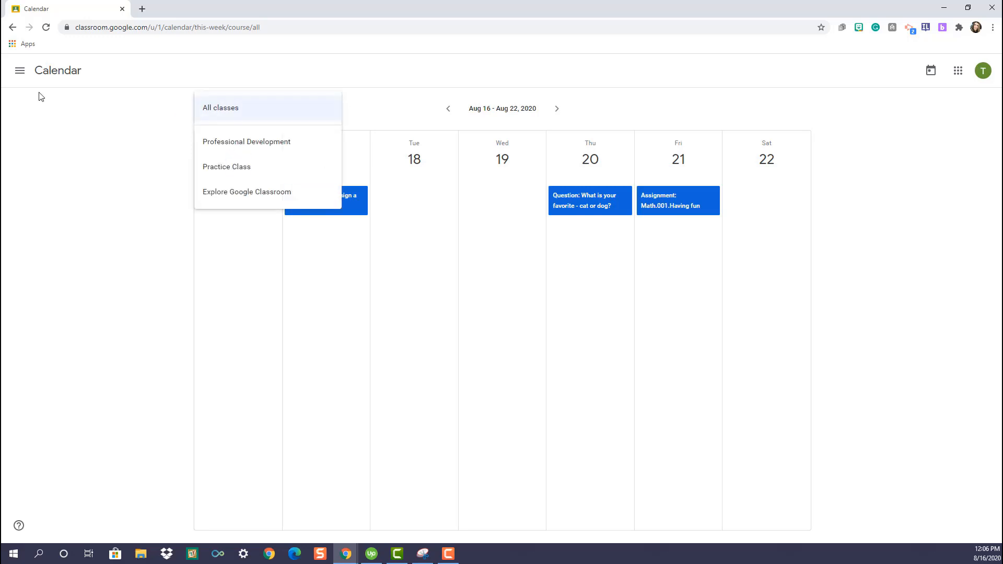
- Open the To review list for all classes and view the options of the graded Practice Class Edpuzzle assignment on faculty professional development clips
left_click(20, 71)
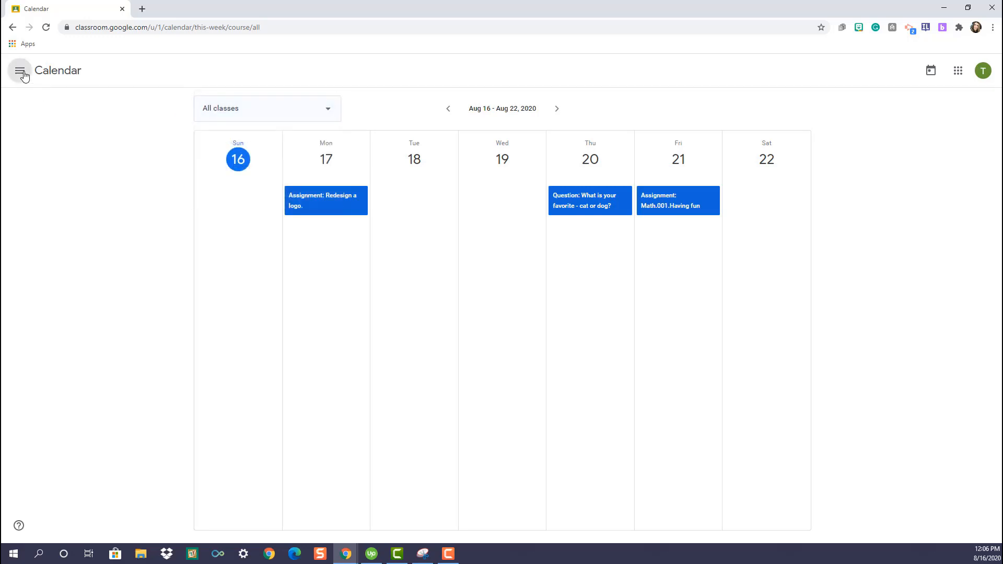
left_click(64, 159)
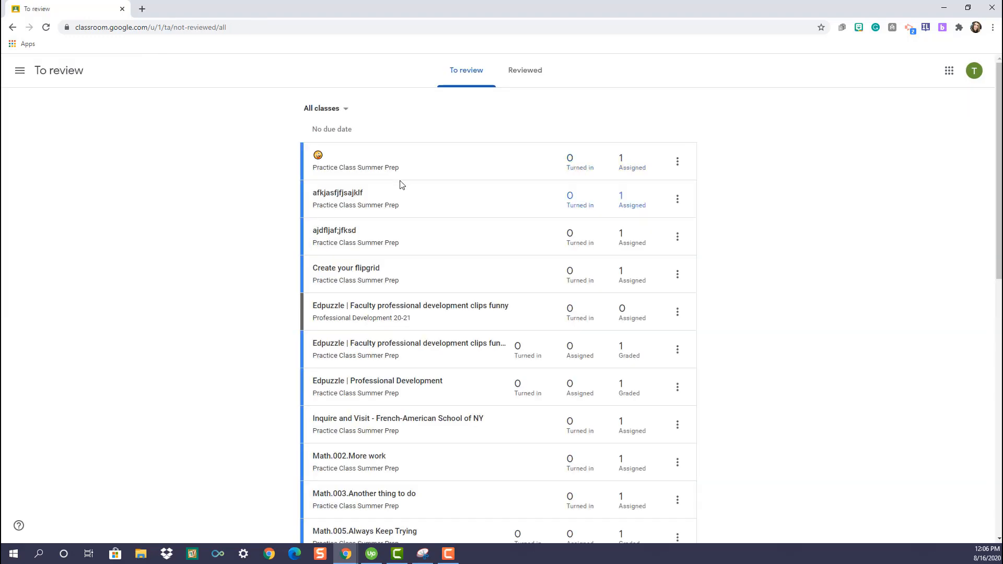
left_click(677, 350)
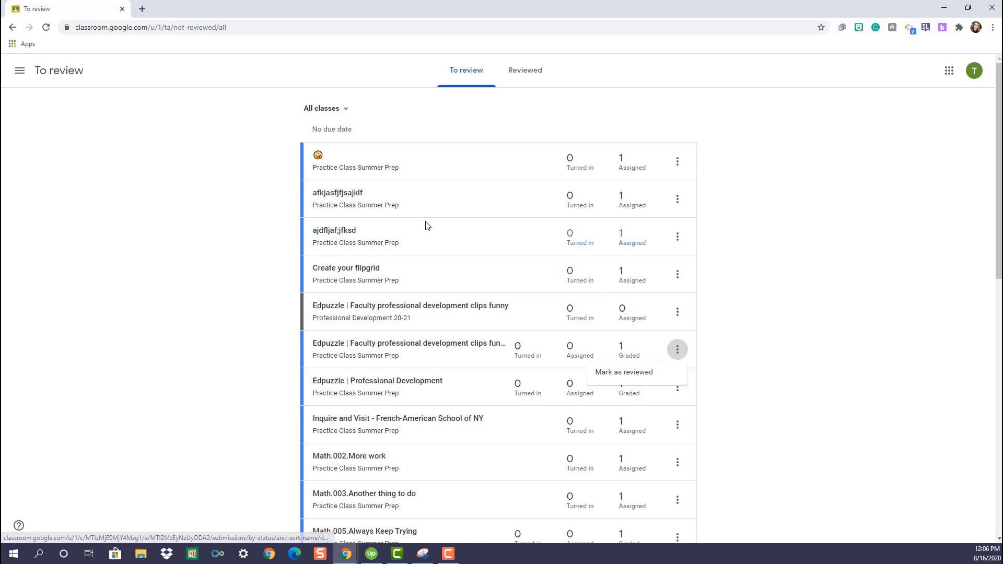
left_click(95, 93)
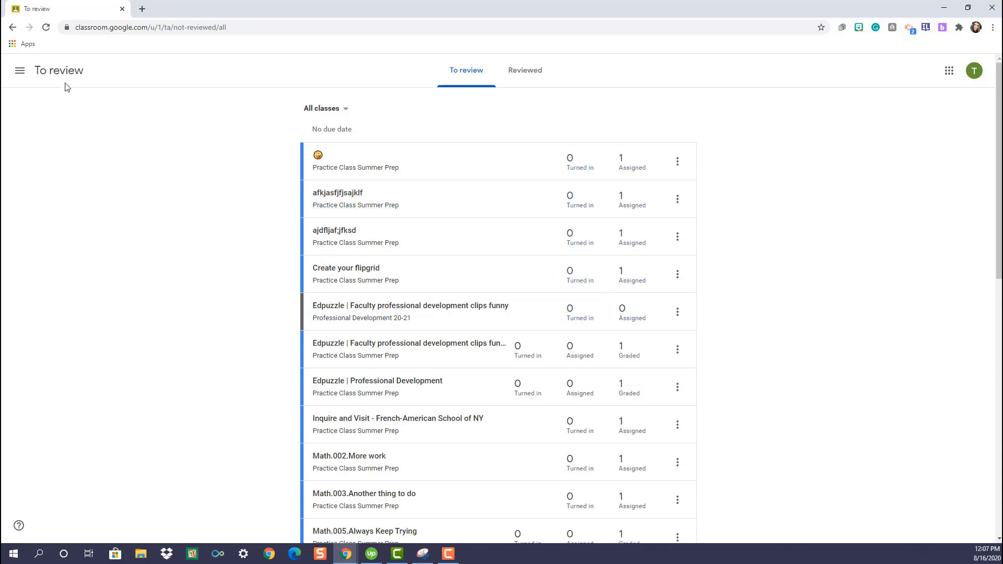
- Open the Classroom settings and try switching the email notifications off and back on
left_click(19, 72)
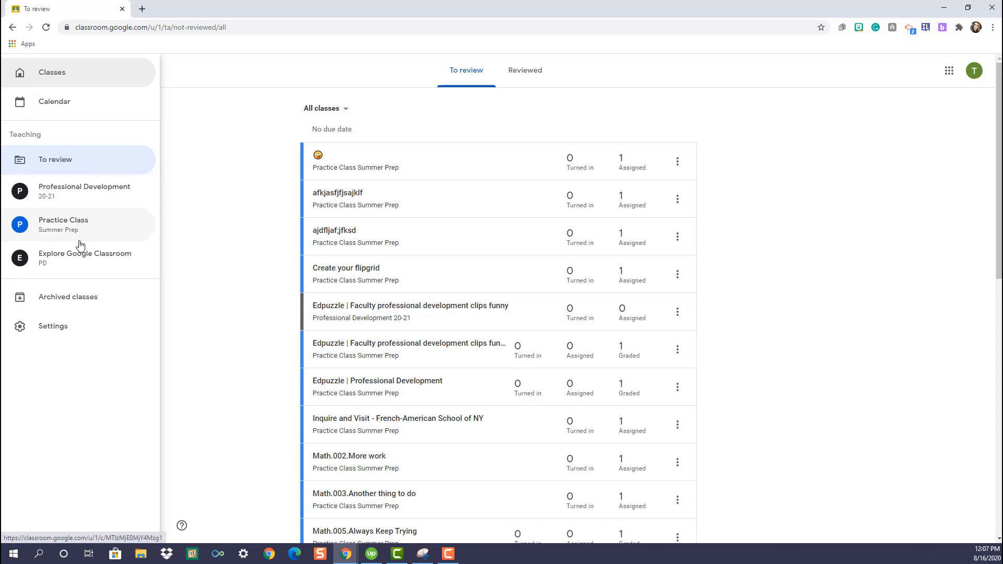
left_click(67, 327)
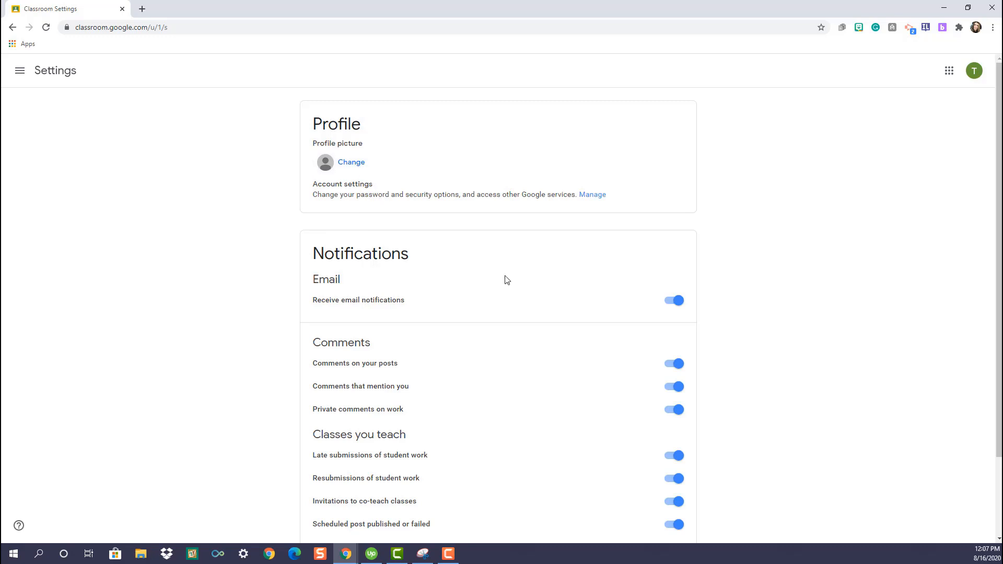
left_click(673, 301)
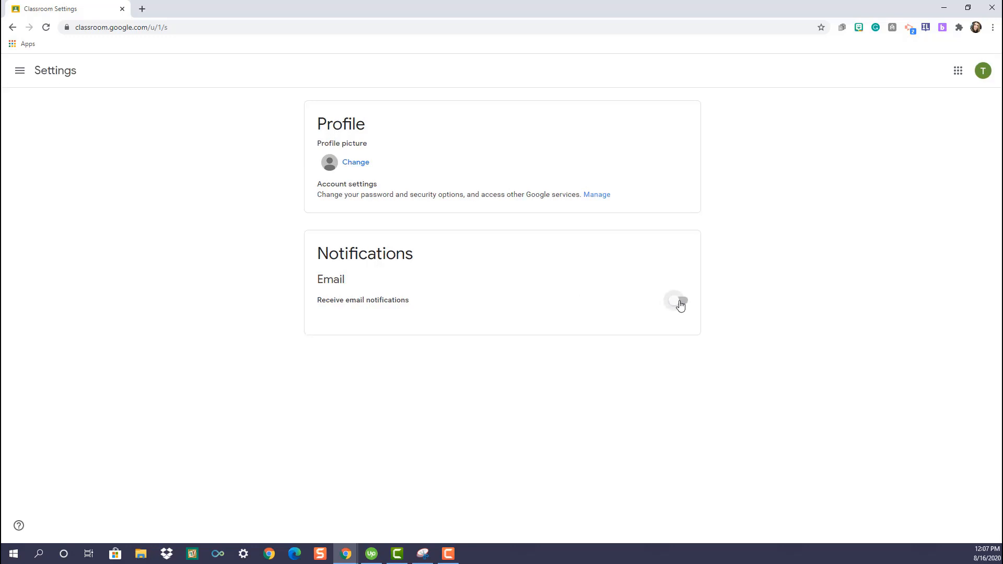
left_click(679, 301)
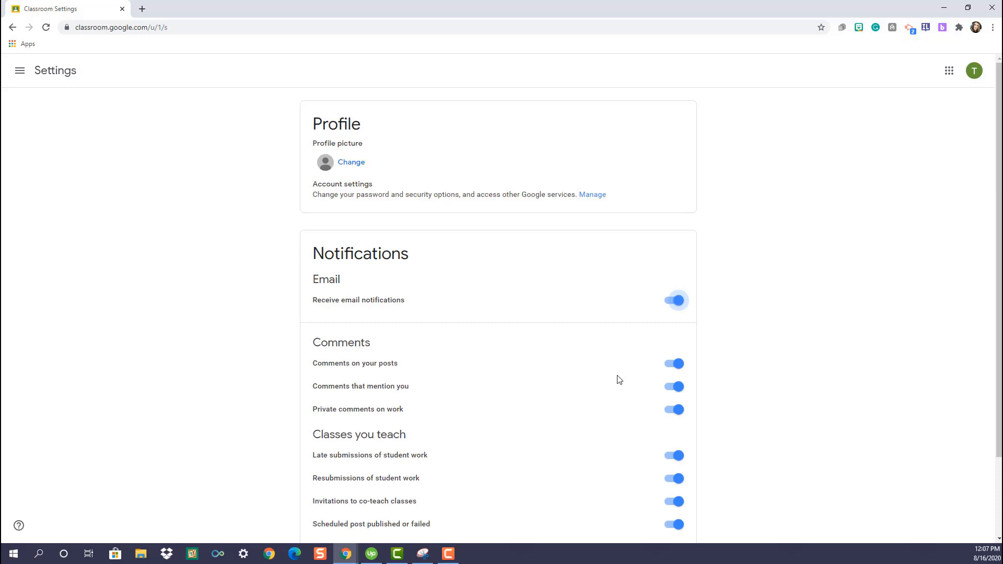
- Examine the comment and teaching notification settings, expand the per-class notifications, and open the help options
scroll(617, 380, "down", 2)
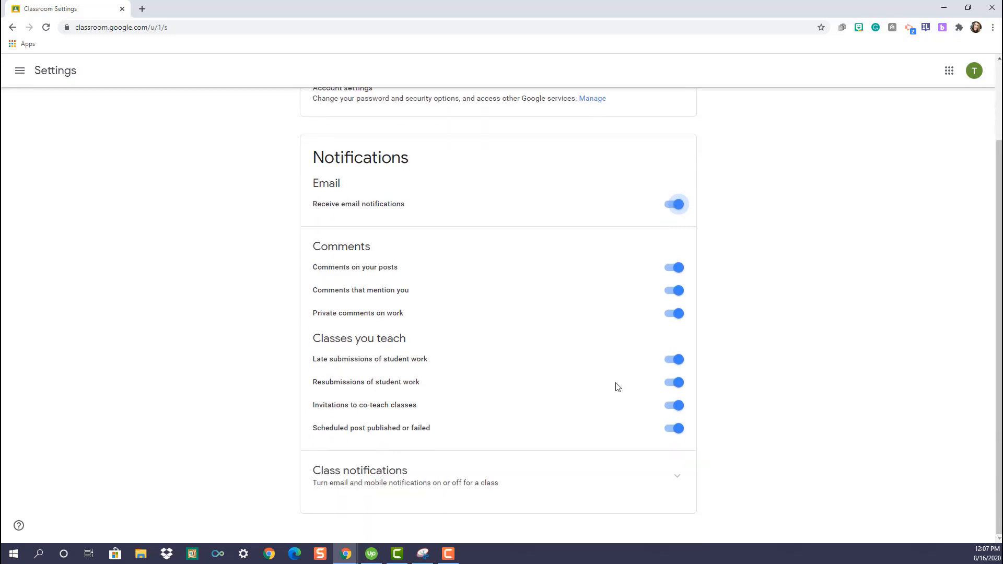
left_click(675, 475)
scroll(663, 484, "down", 2)
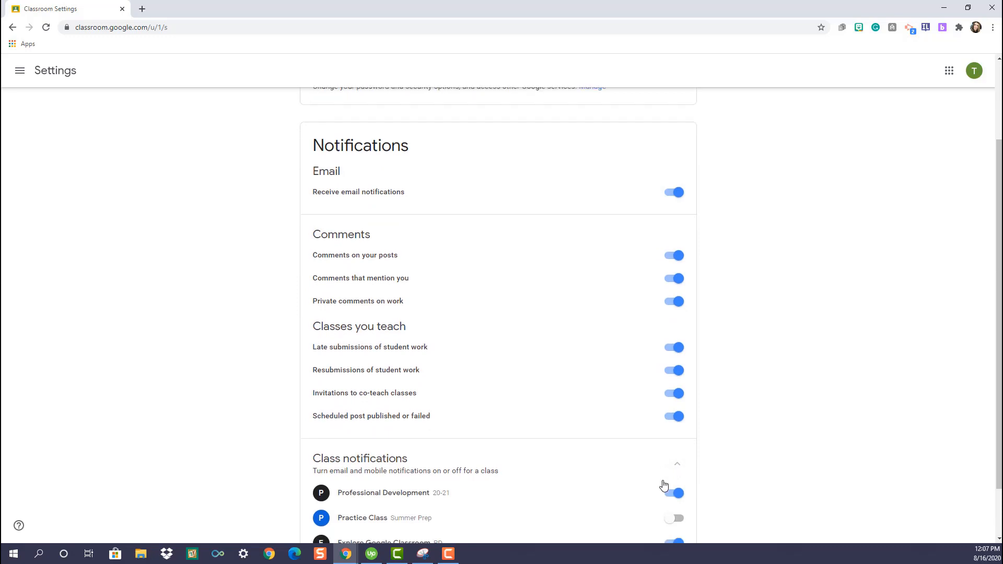
scroll(43, 497, "up", 4)
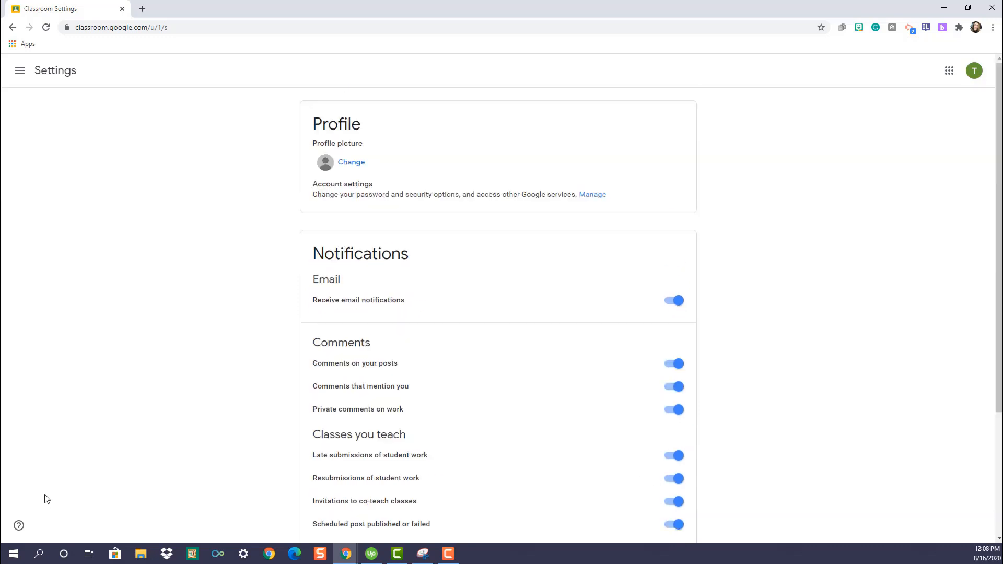
left_click(24, 527)
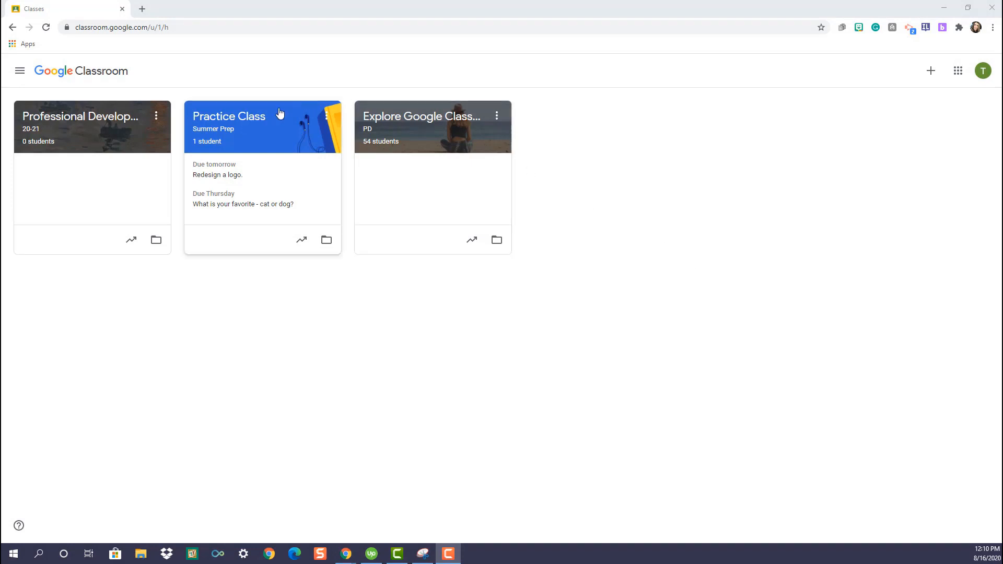
- Open Practice Class and draft a stream announcement reading "Start typing!"
left_click(257, 120)
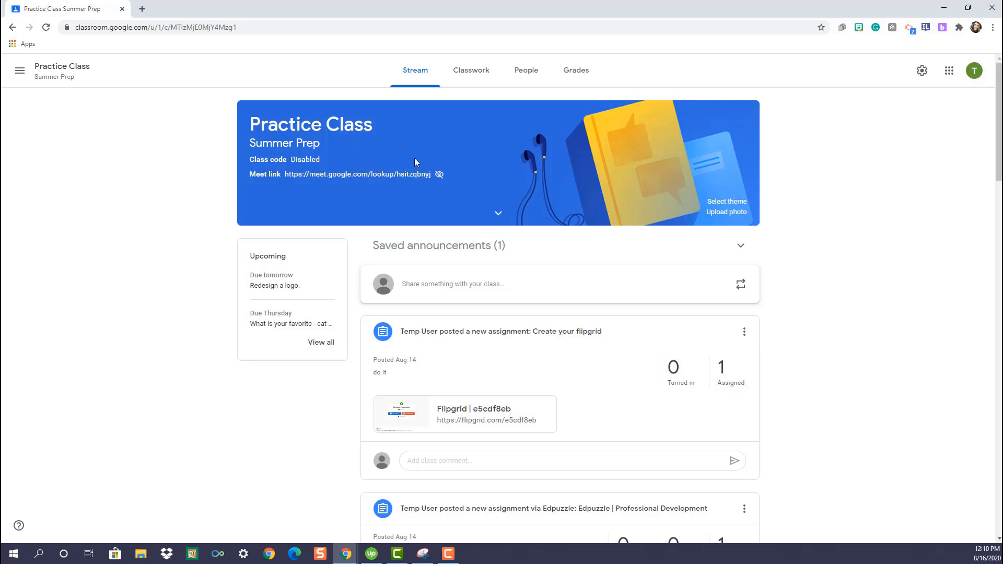
left_click(435, 283)
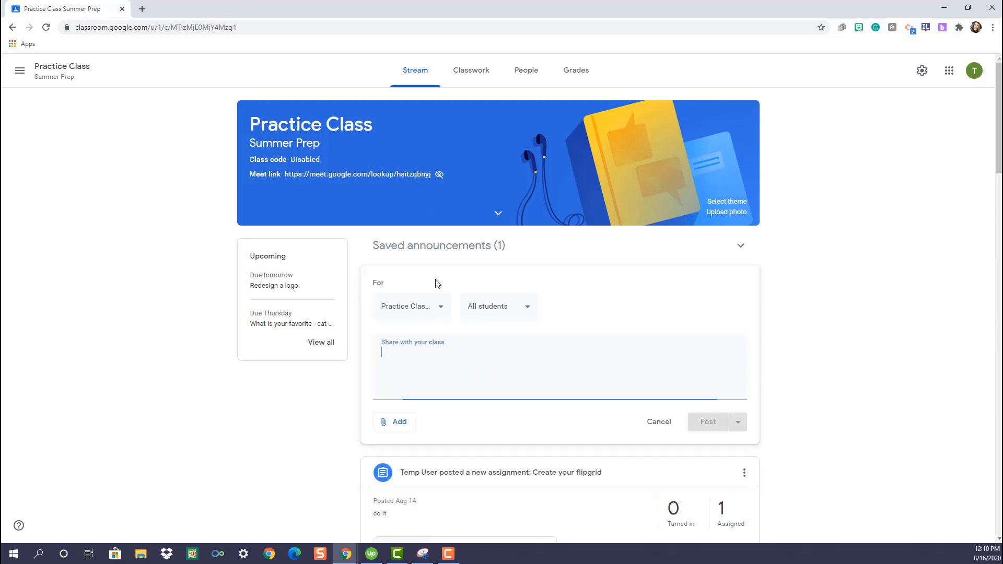
type("Start typing!")
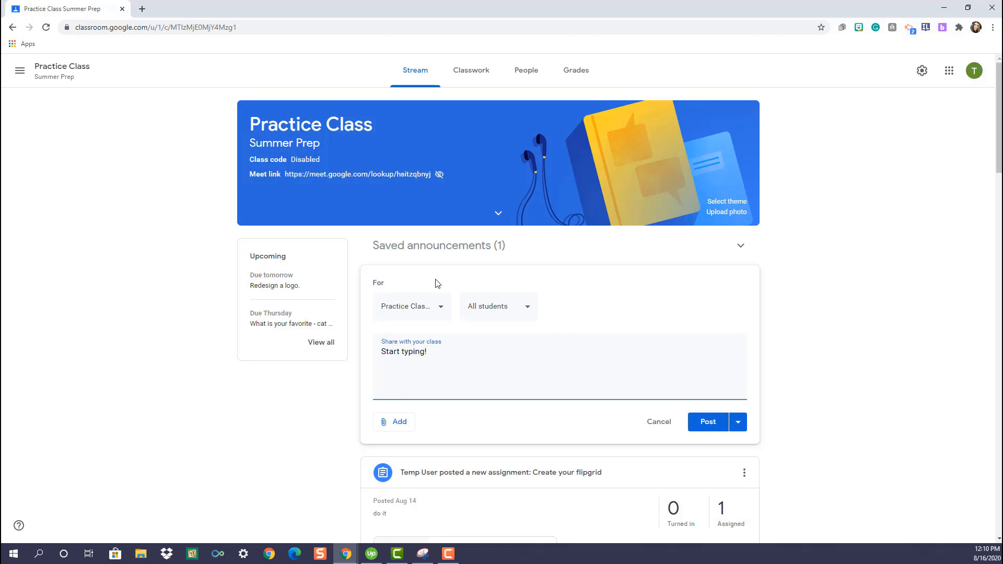
- Examine the class, student and attachment choices available for the draft announcement
left_click(441, 312)
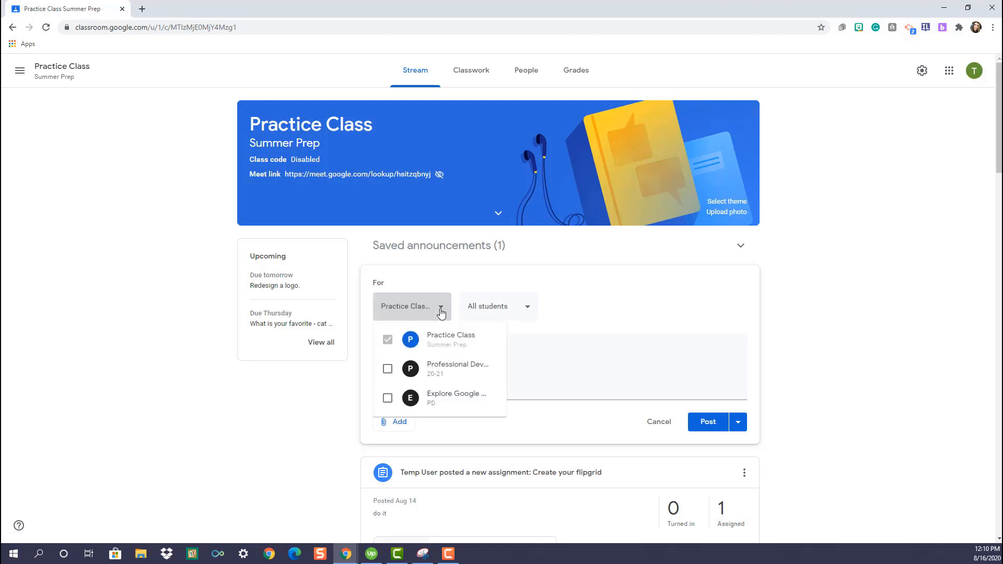
left_click(525, 310)
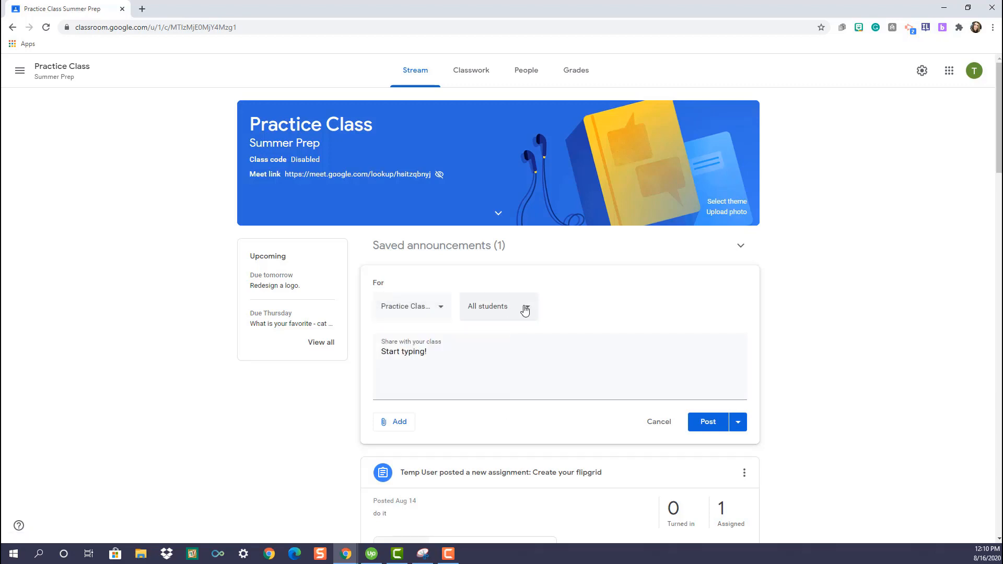
left_click(525, 310)
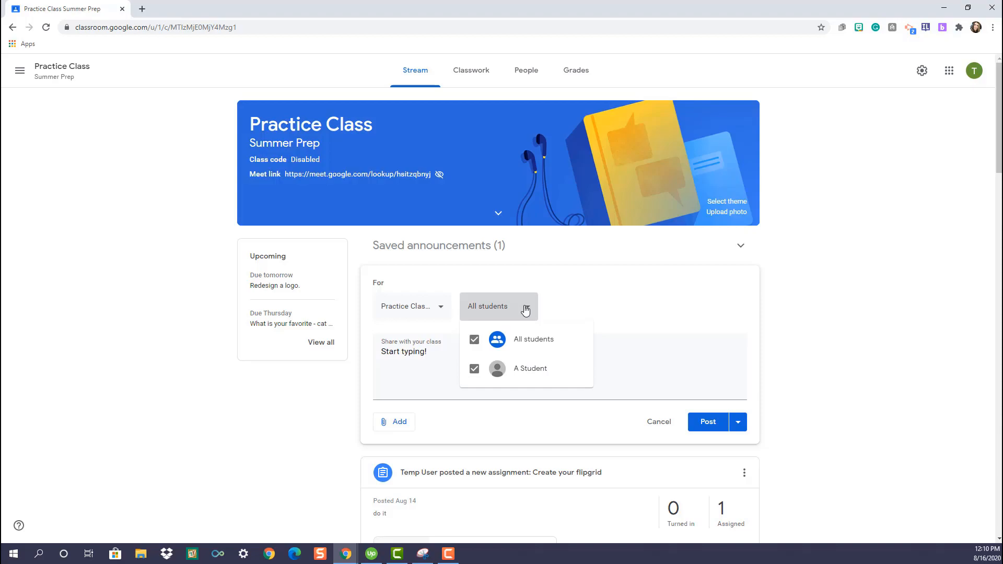
left_click(398, 423)
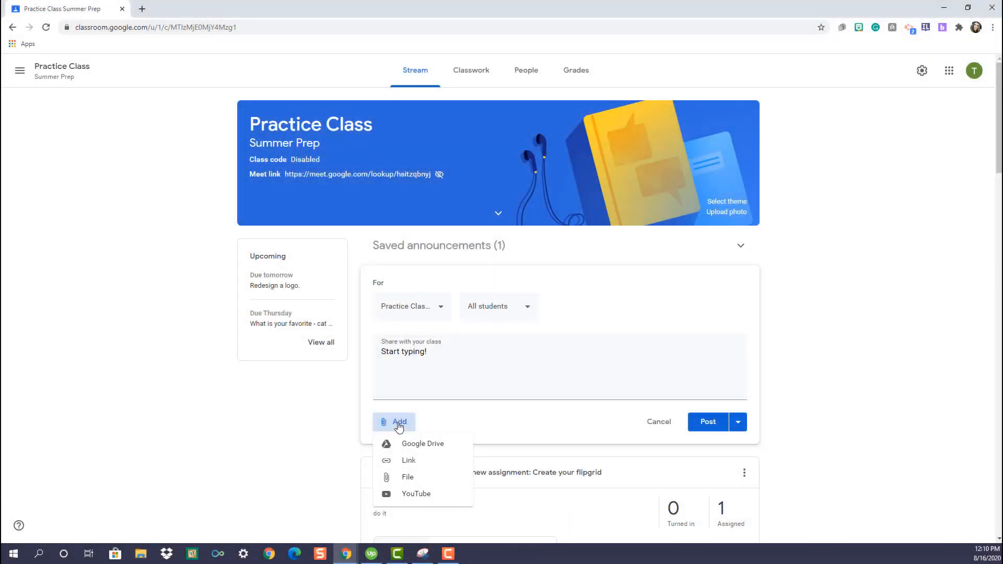
- Publish the announcement immediately to Practice Class and open the options of the published post
left_click(738, 423)
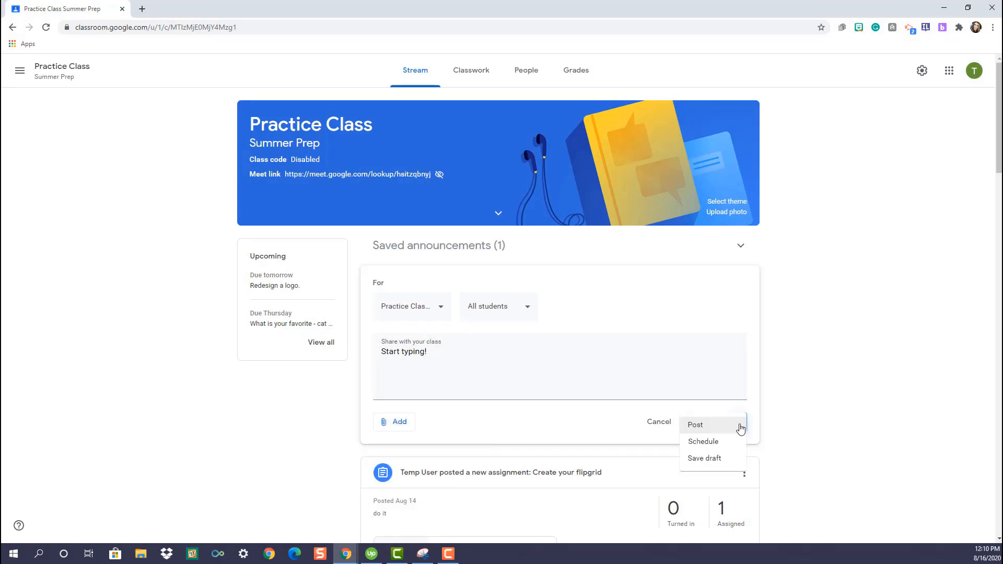
left_click(705, 427)
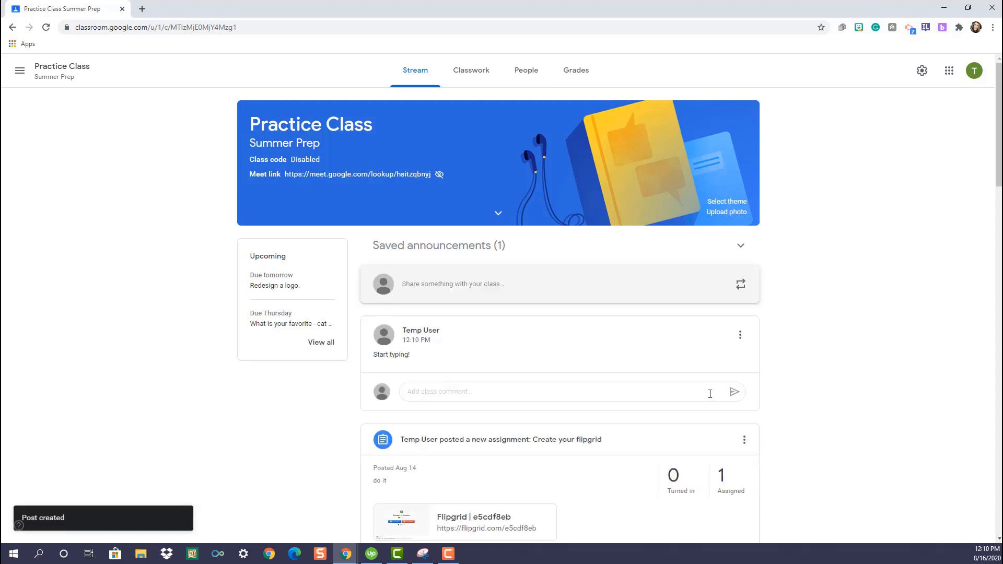
left_click(740, 337)
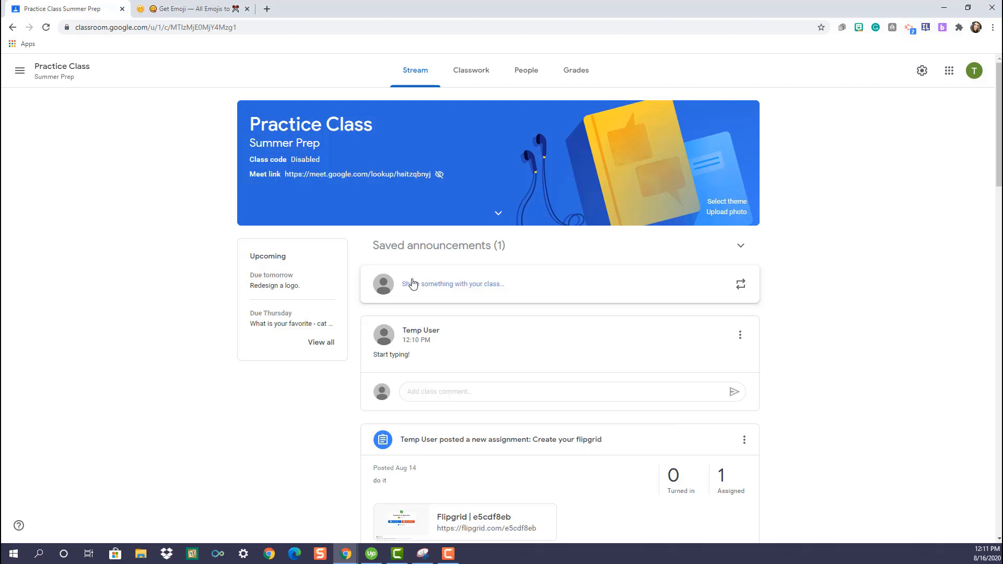
- Copy the kissing face with smiling eyes emoji from getemoji.com and paste it into the class comment field of the "Start typing!" post
left_click(193, 9)
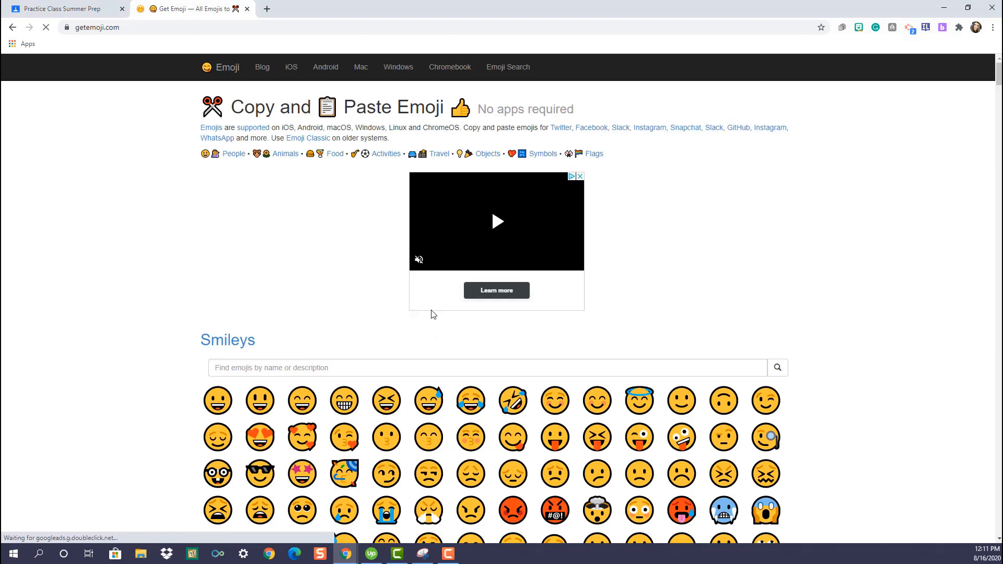
scroll(433, 321, "down", 1)
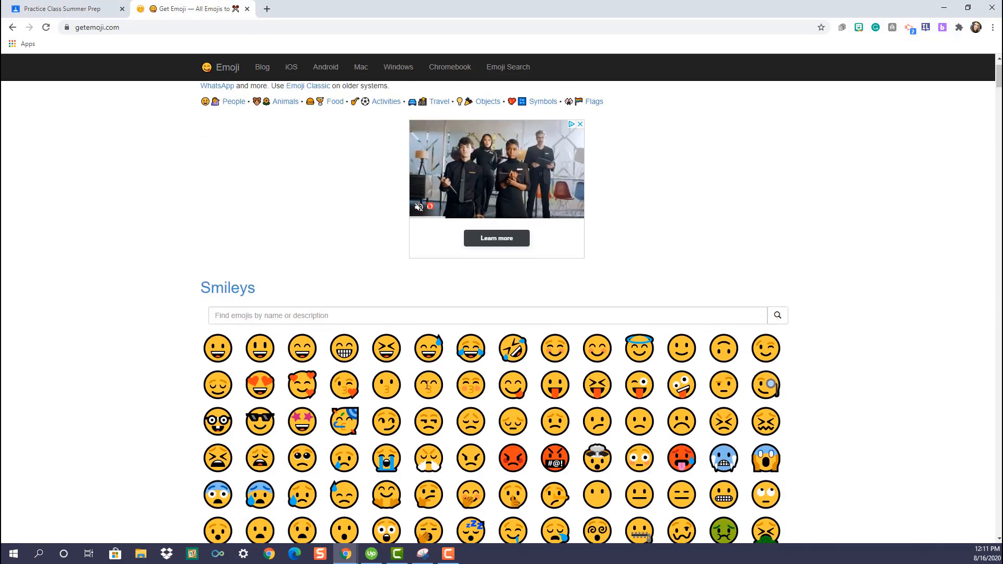
left_click_drag(420, 380, 444, 393)
key("ctrl+c")
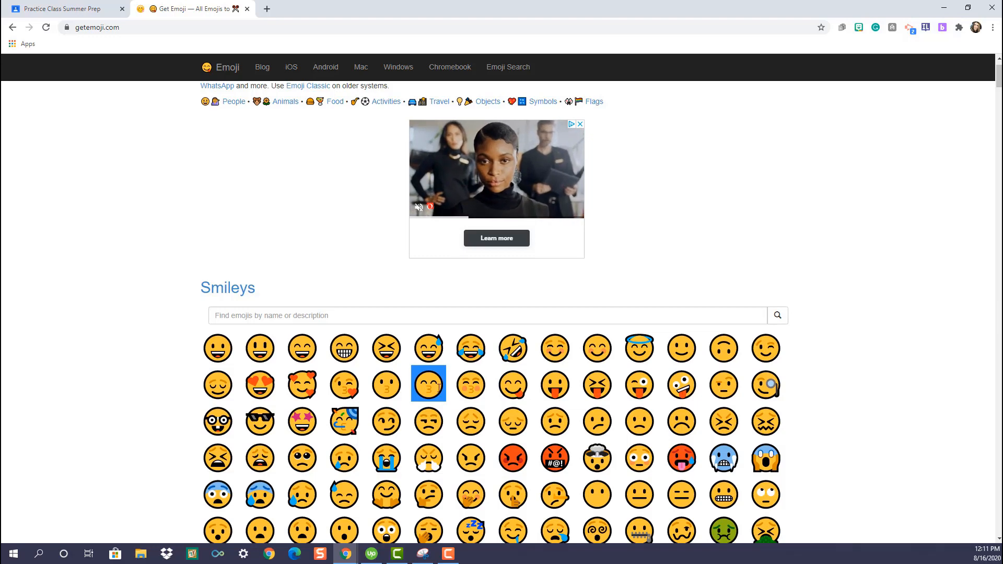
right_click(440, 388)
left_click(453, 393)
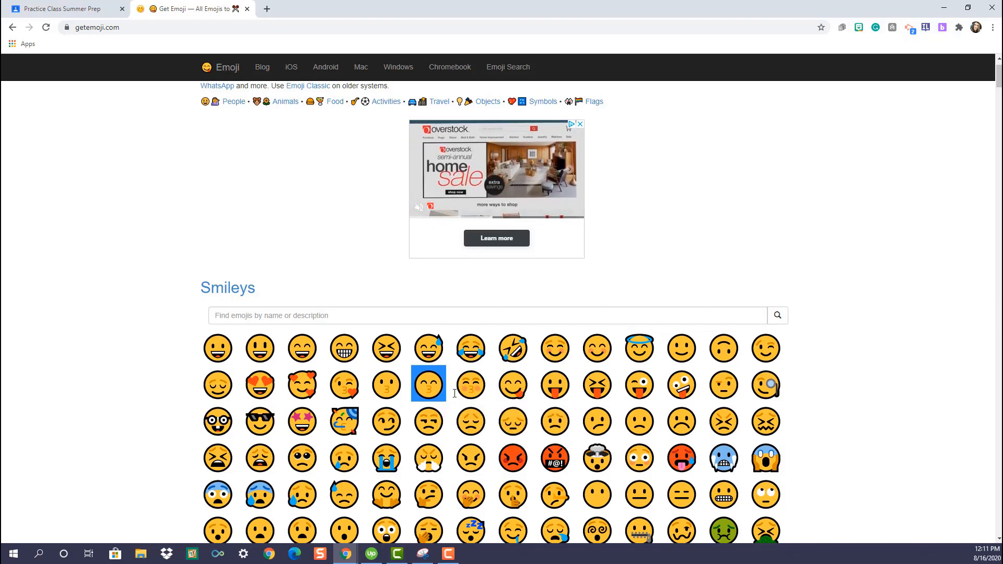
left_click(48, 11)
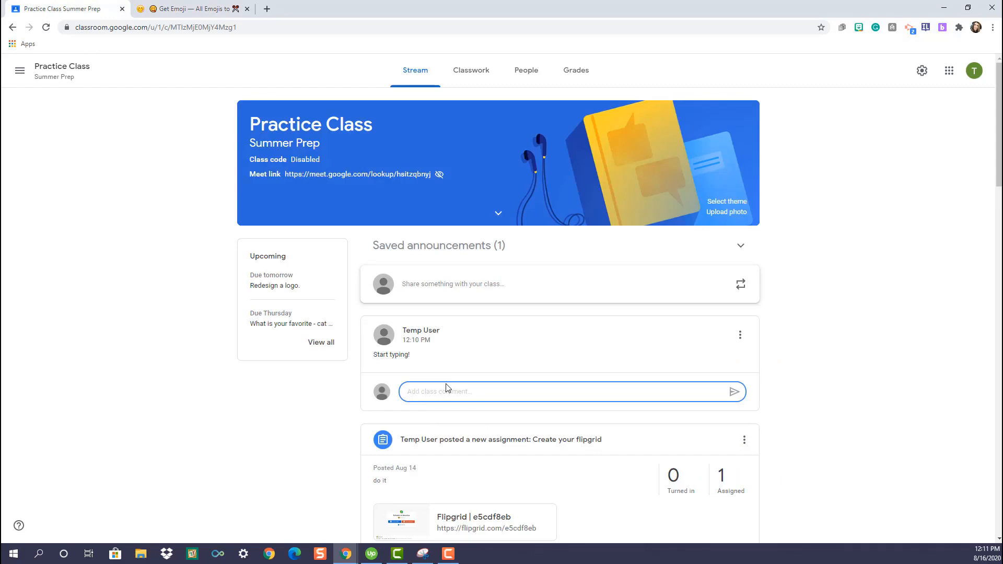
key("ctrl+v")
- On the People page, select the student to view the bulk actions, clear the selection, and open the student's individual options
left_click(526, 70)
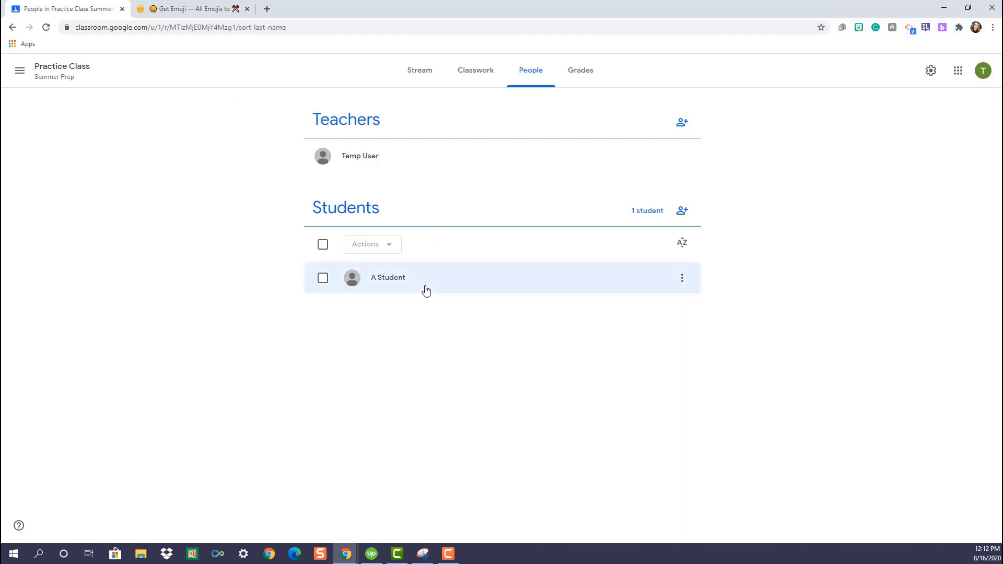
left_click(323, 280)
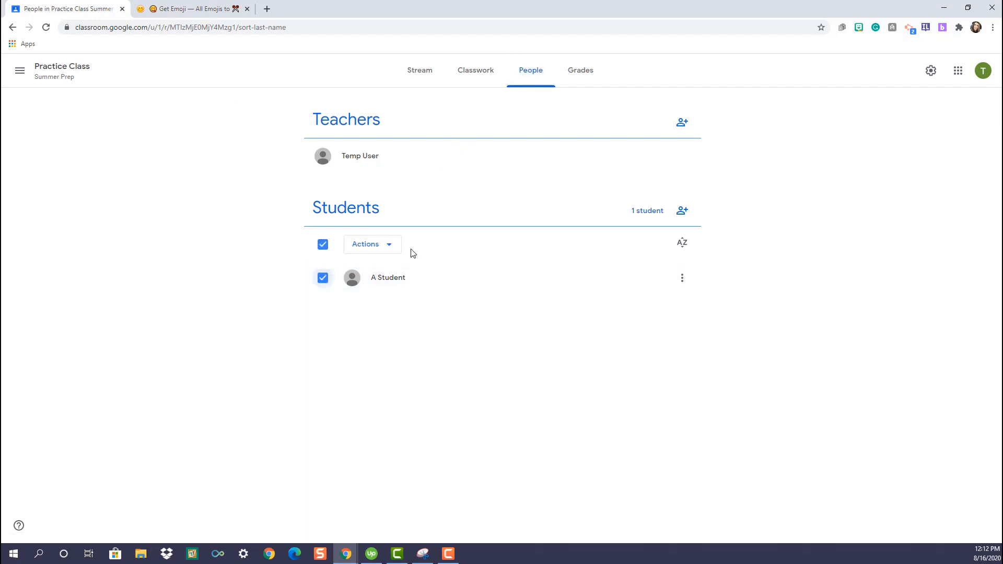
left_click(392, 247)
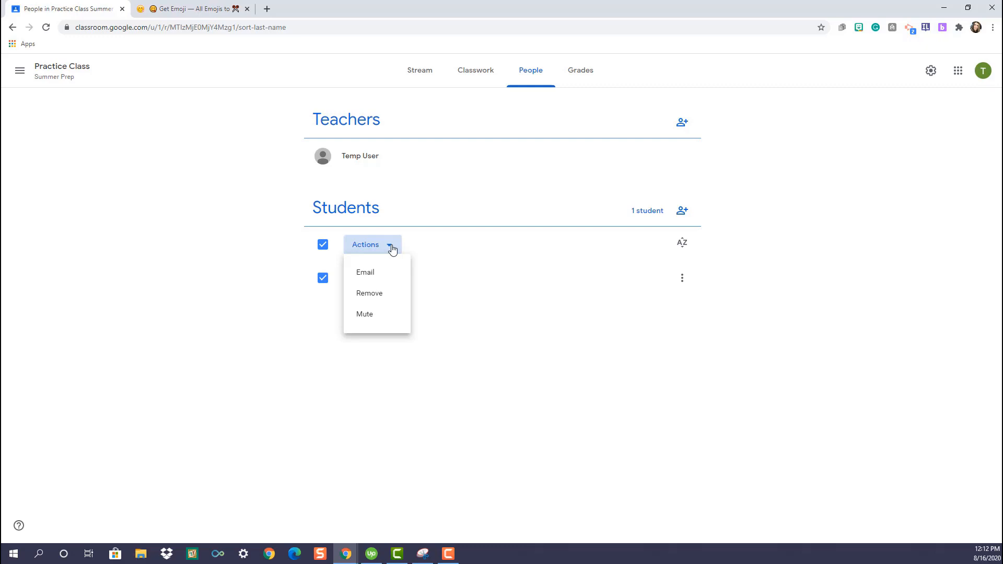
left_click(425, 257)
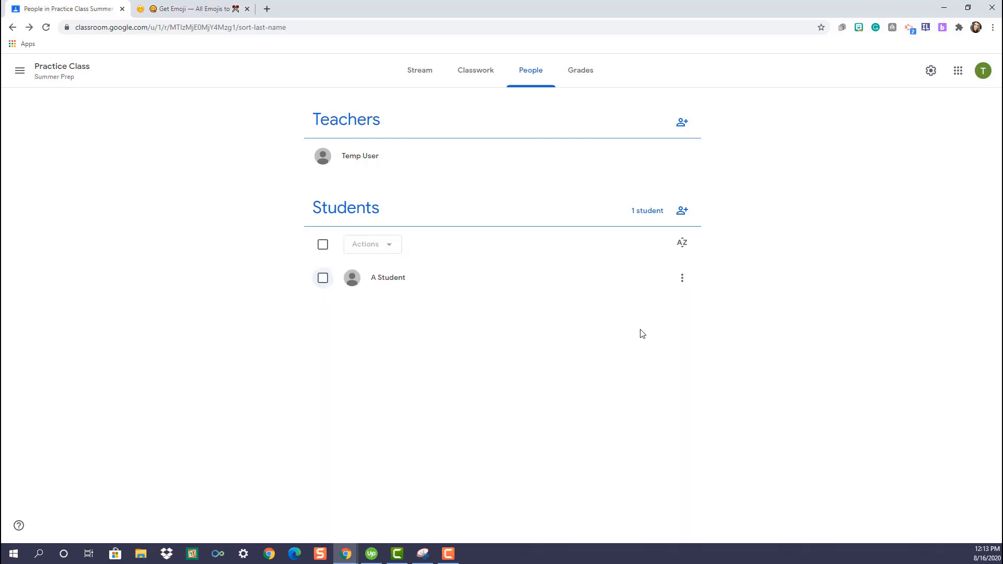
left_click(682, 281)
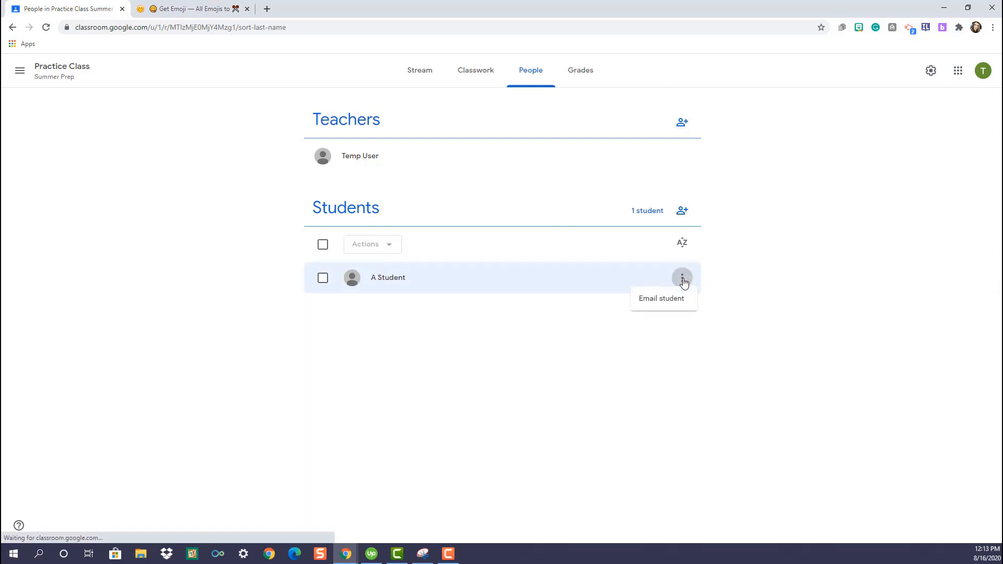
- View the student's individual work page and return to the Practice Class stream
left_click(568, 337)
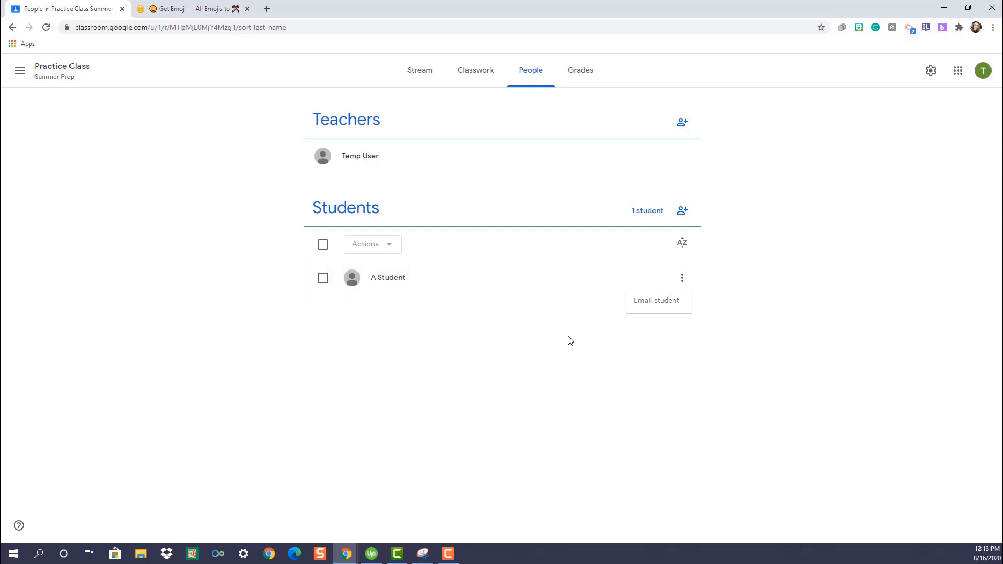
left_click(395, 282)
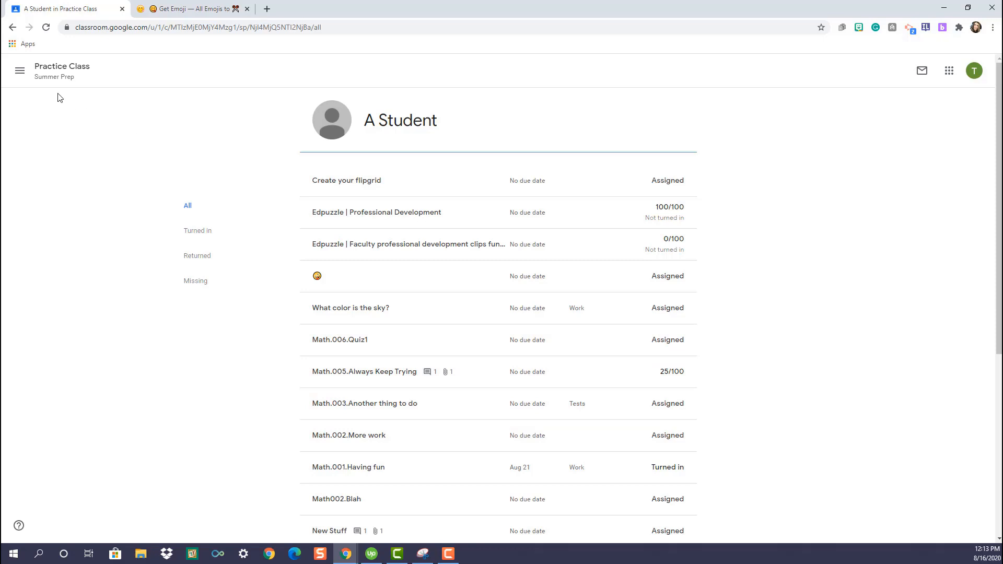
left_click(19, 76)
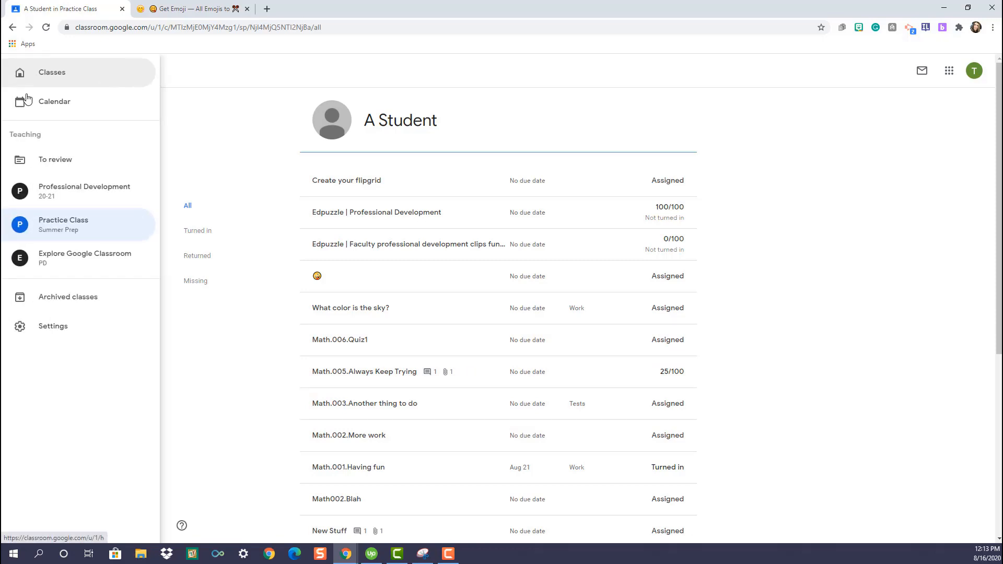
left_click(67, 224)
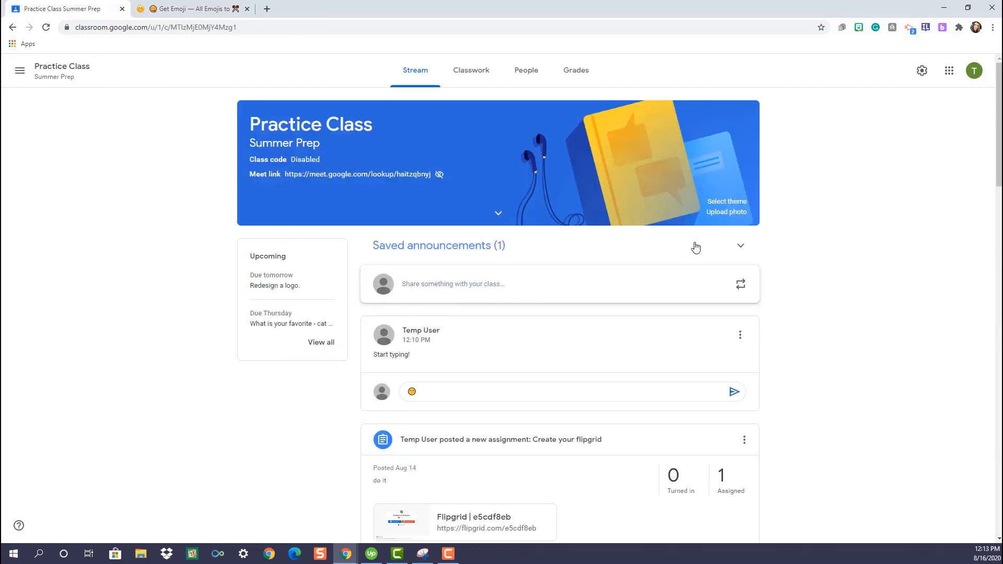
- Examine the Practice Class settings for invite codes, student posting on the stream, and how classwork is shown on the stream
left_click(920, 72)
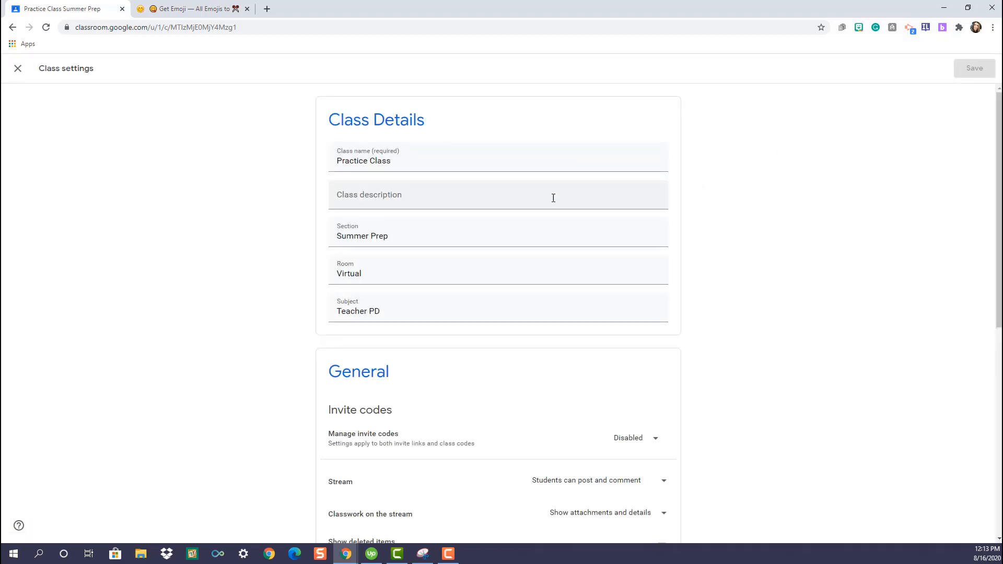
scroll(553, 202, "down", 4)
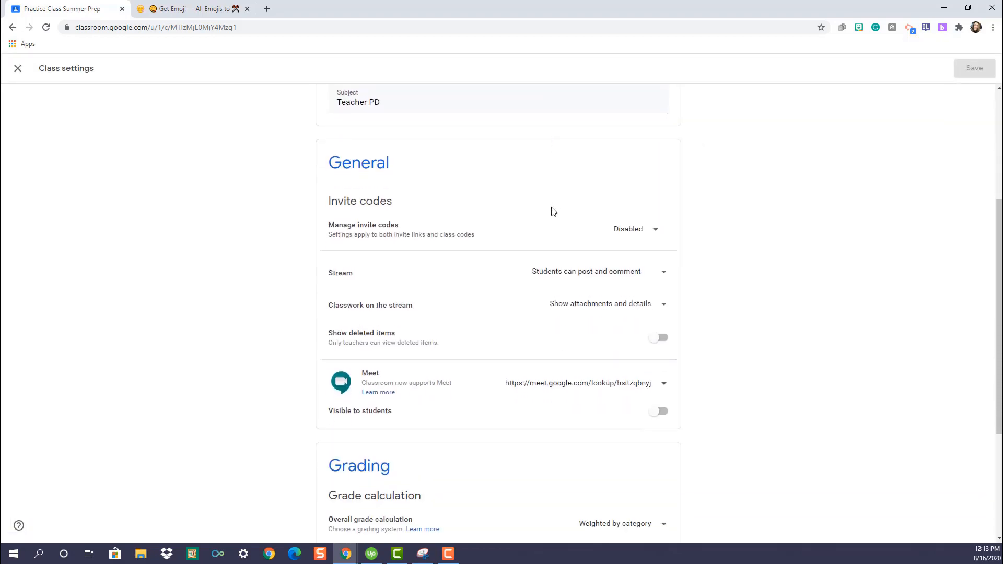
left_click(653, 235)
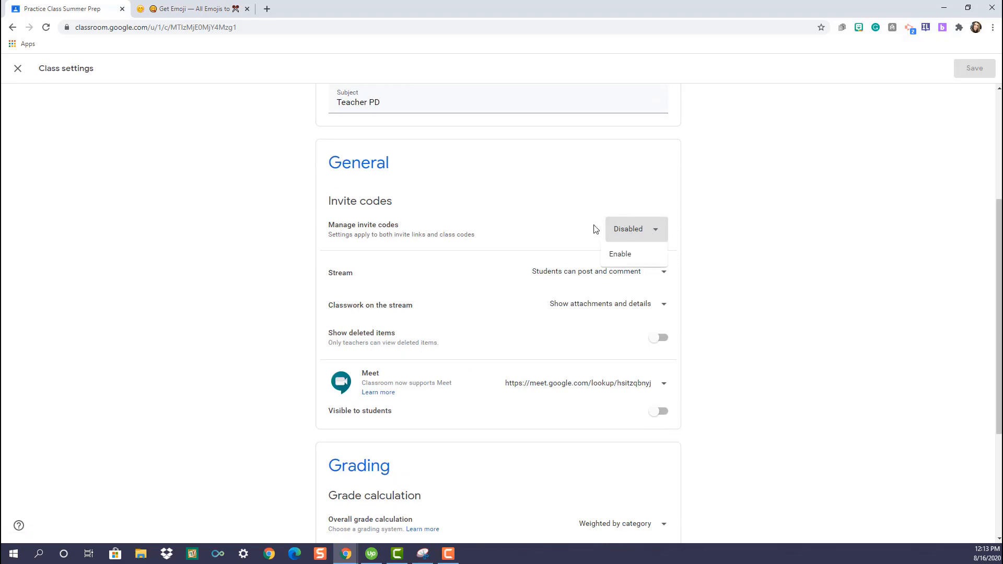
left_click(623, 274)
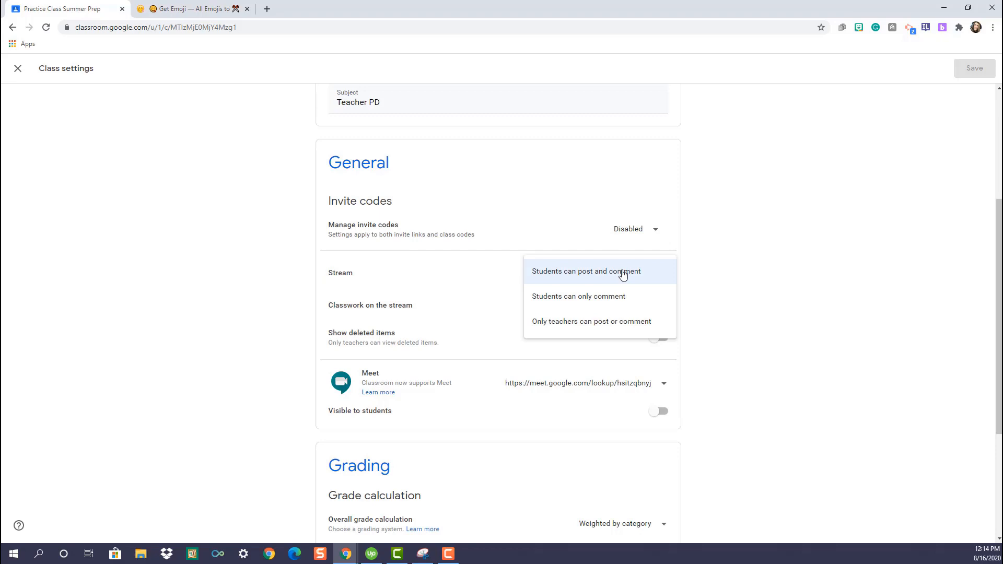
left_click(702, 297)
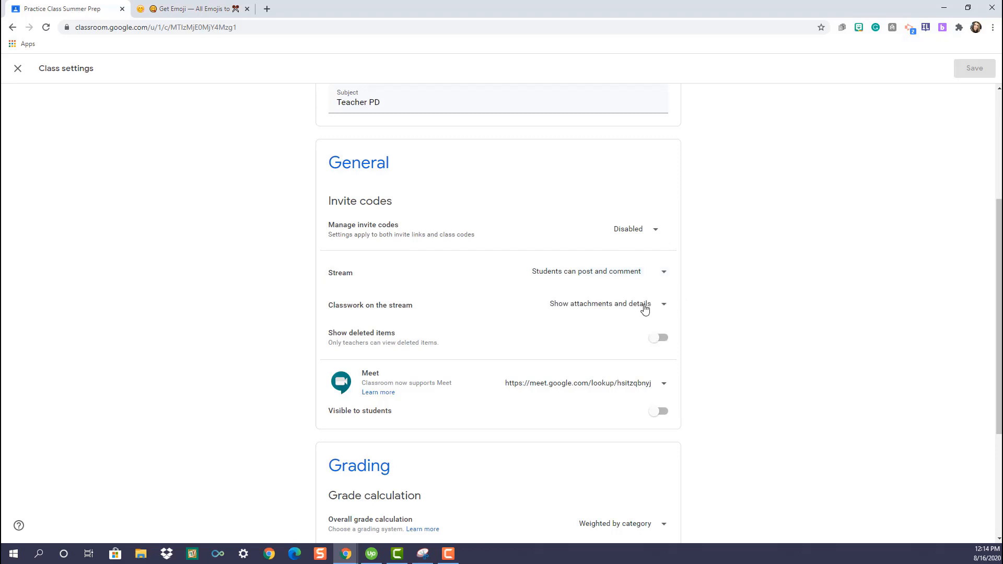
left_click(645, 309)
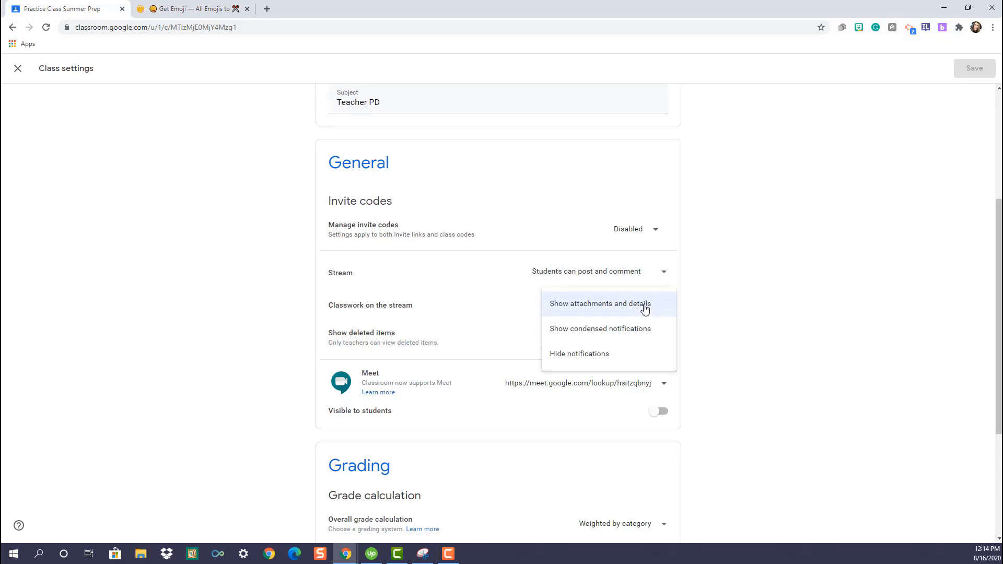
left_click(645, 308)
- Switch the Meet link's visibility to students on and off again, and view the options for the link
scroll(663, 382, "down", 3)
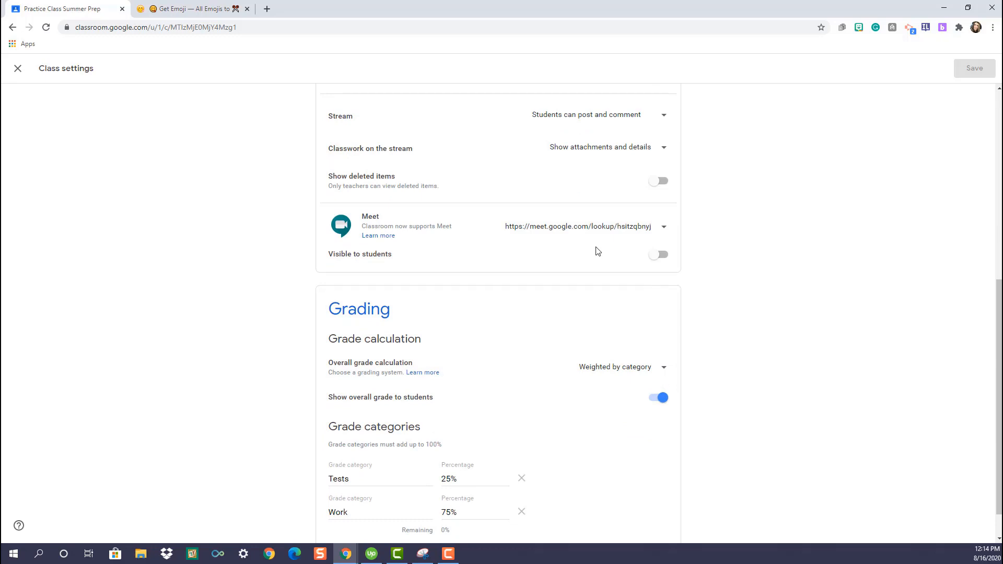
left_click(661, 256)
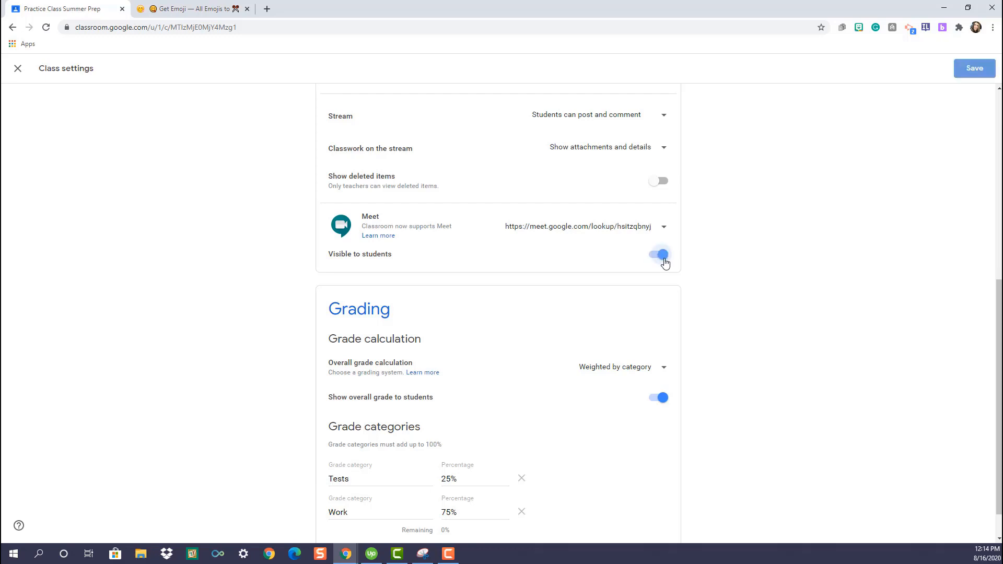
left_click(654, 256)
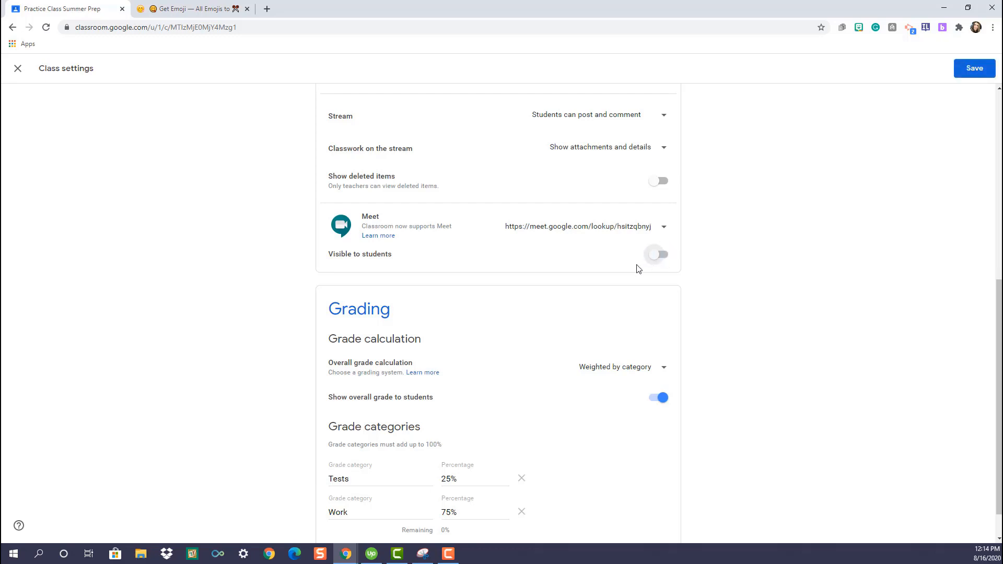
left_click(663, 230)
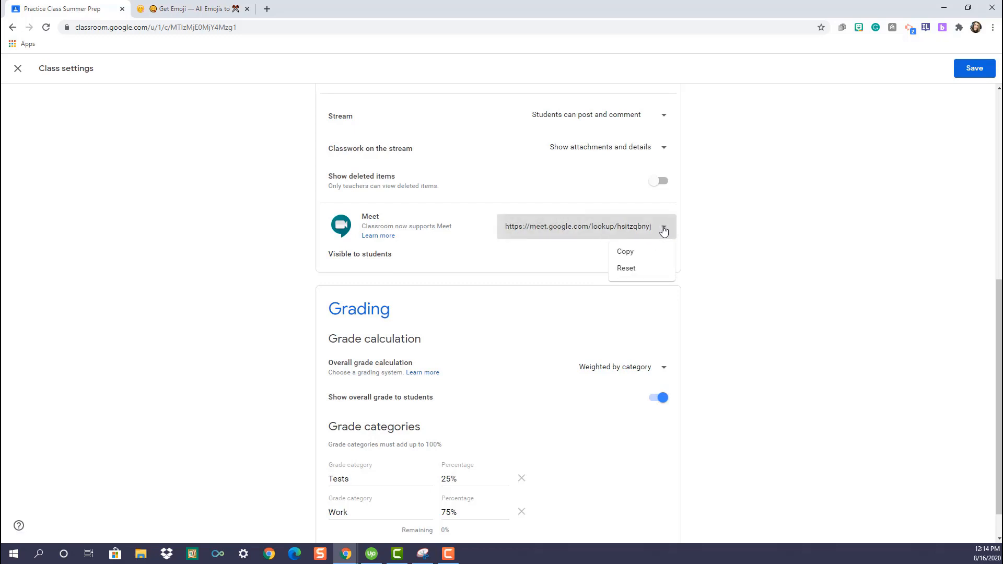
left_click(711, 235)
- Choose Weighted by category for the overall grade calculation, keep the overall grade shown to students, and save the class settings
scroll(689, 278, "down", 1)
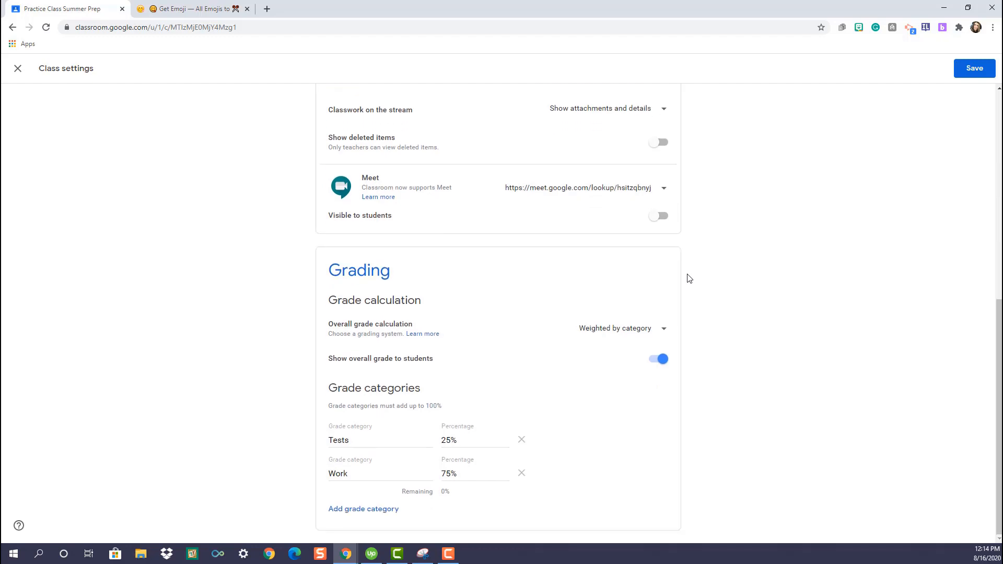
left_click(637, 329)
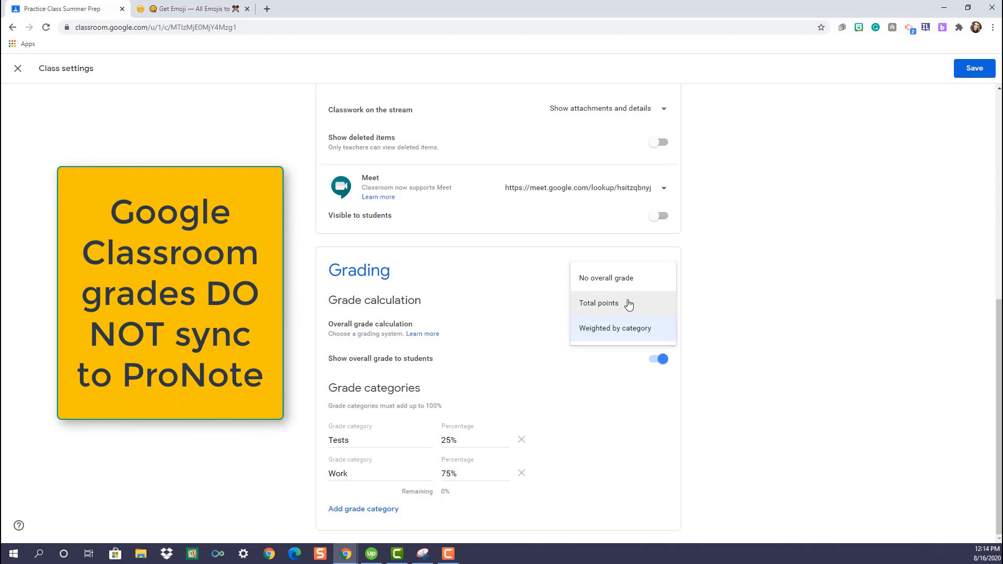
left_click(630, 330)
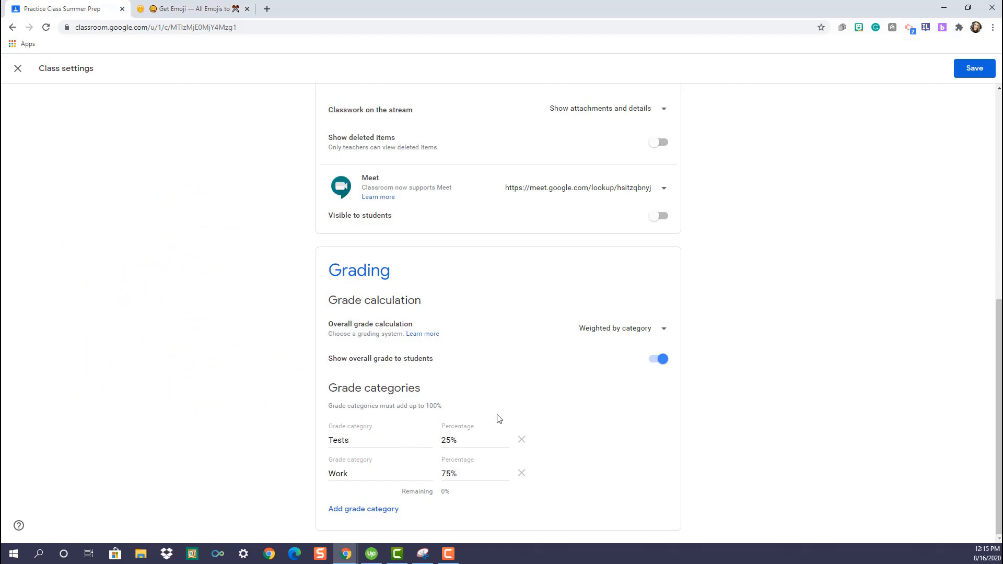
left_click(655, 361)
left_click(662, 363)
left_click(971, 68)
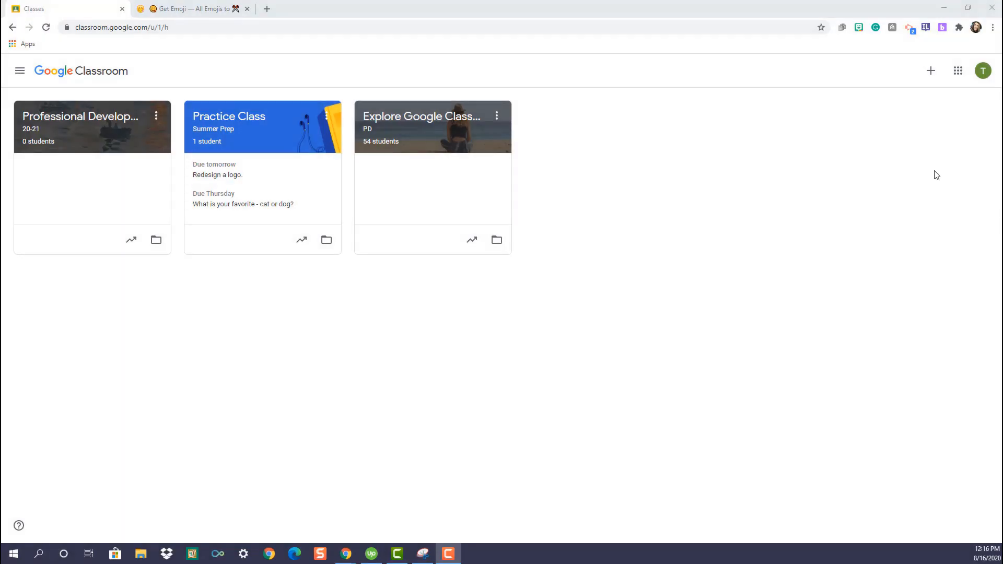
- Add a topic named "Unit 1" to the classwork of the Explore Google Classroom class
left_click(459, 125)
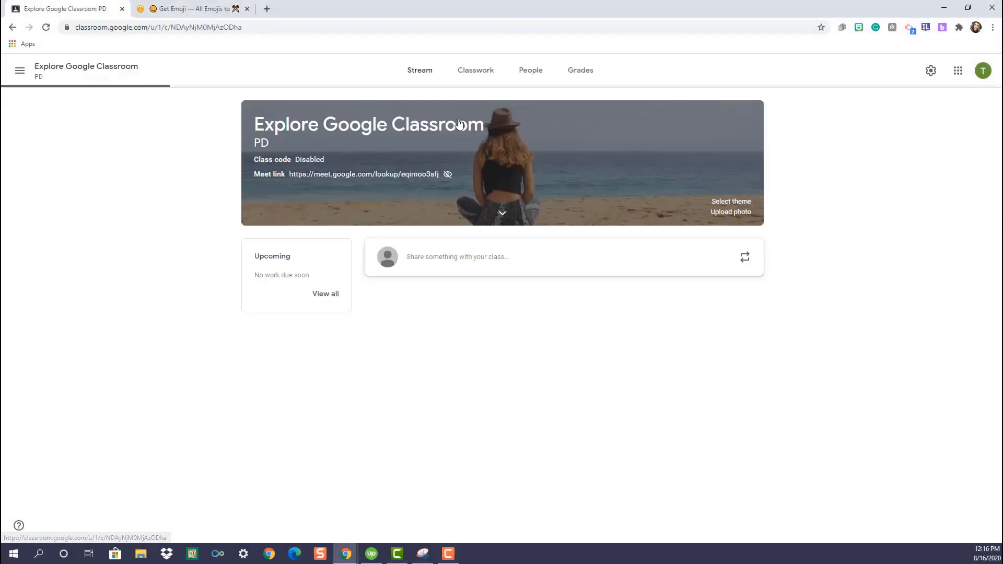
left_click(491, 73)
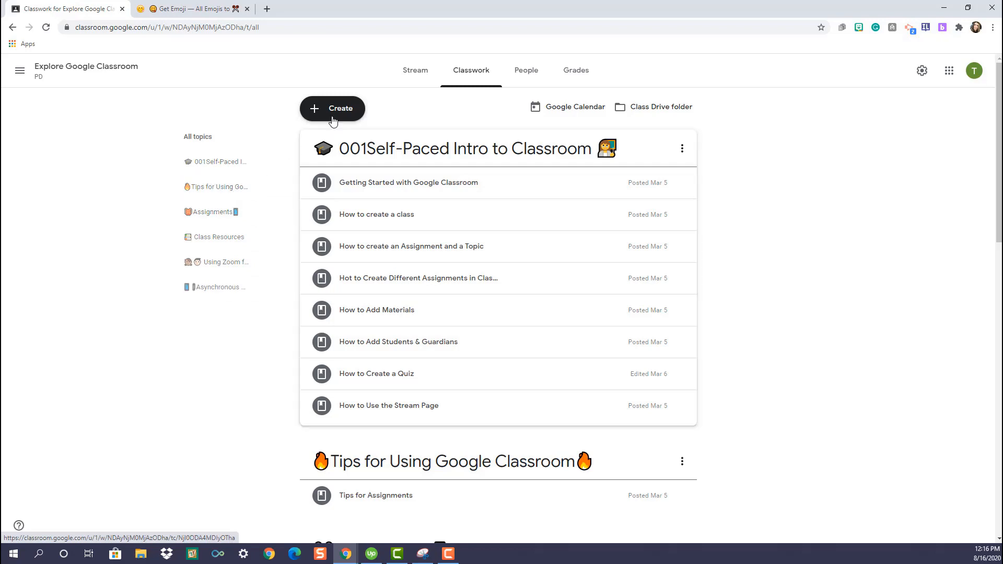
left_click(313, 108)
left_click(348, 276)
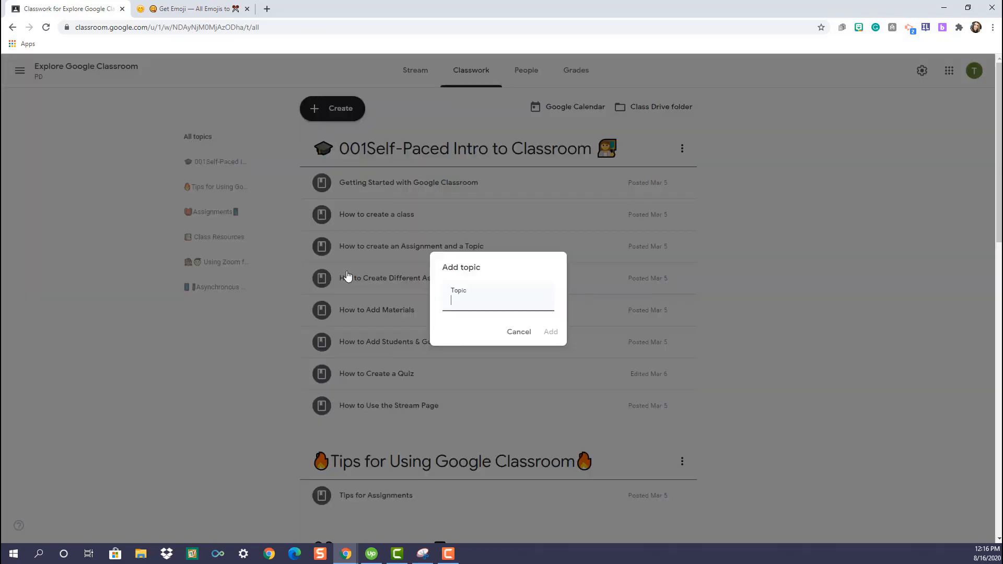
type("Unit 1")
left_click(550, 333)
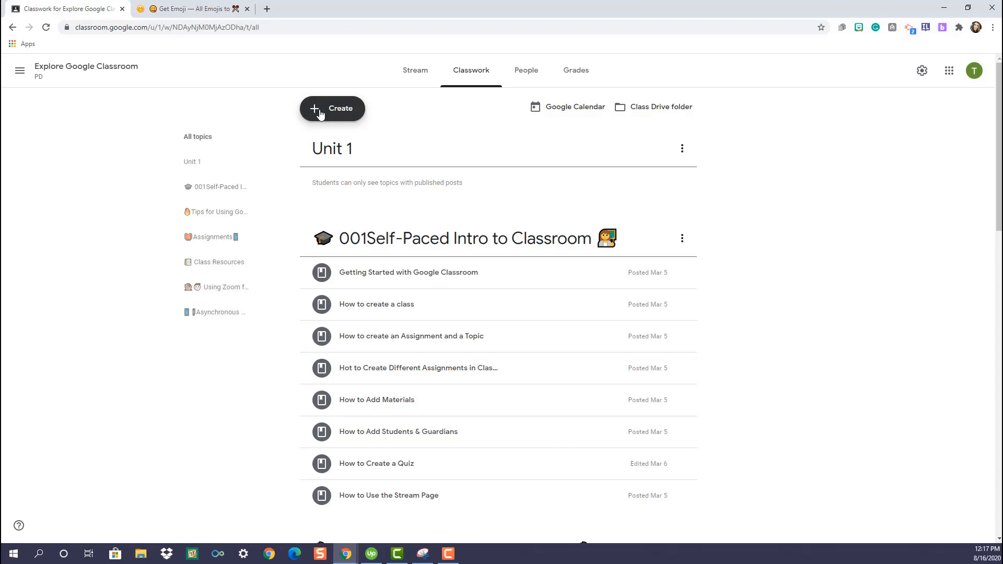
- Add a classwork topic named "Week 1"
left_click(319, 110)
left_click(344, 276)
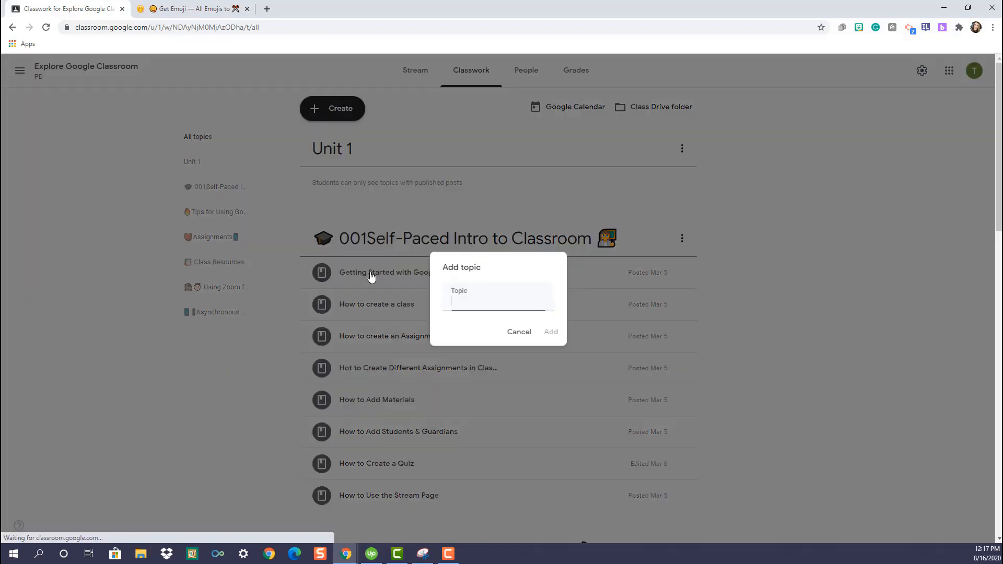
type("Week 1")
key("Return")
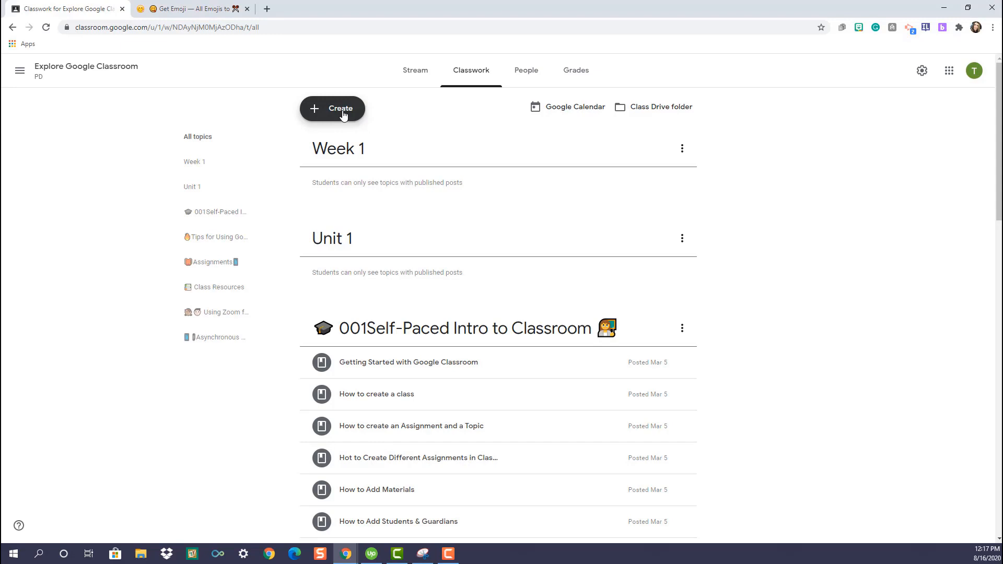
- Add a classwork topic named "Discussions"
left_click(343, 115)
left_click(367, 271)
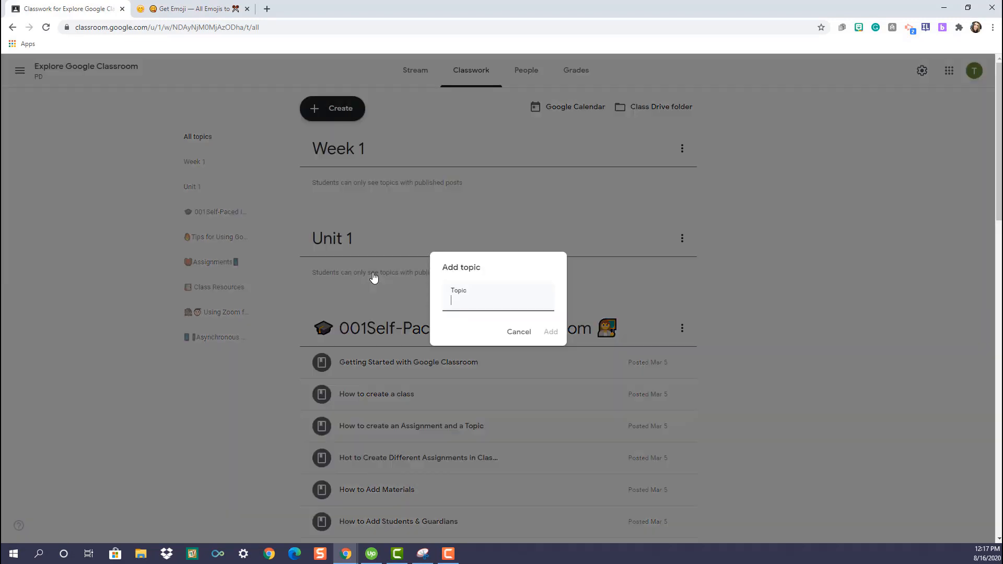
type("Discussions")
left_click(553, 332)
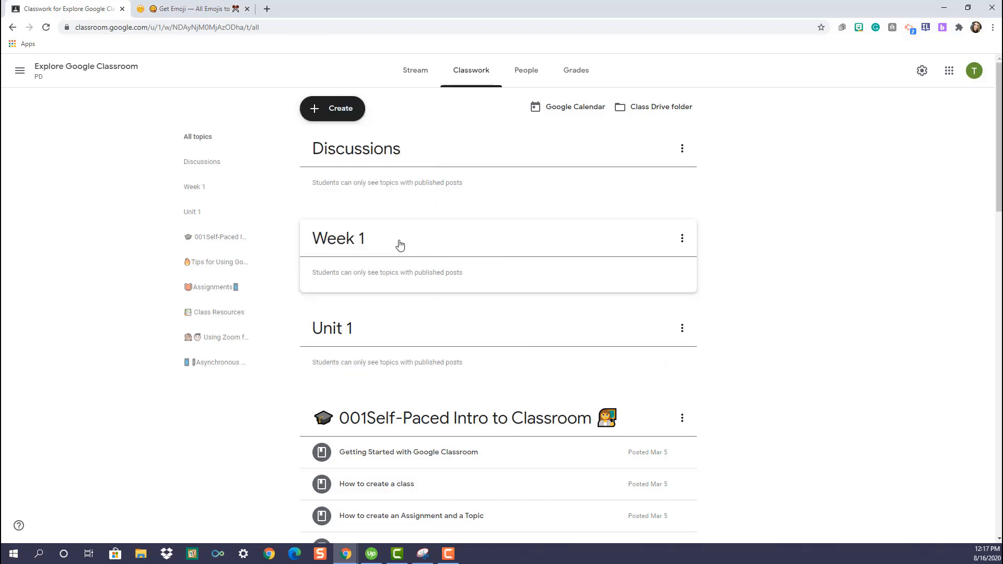
- Start a new assignment titled "Get some work done!" with the instructions "Now!"
left_click(344, 108)
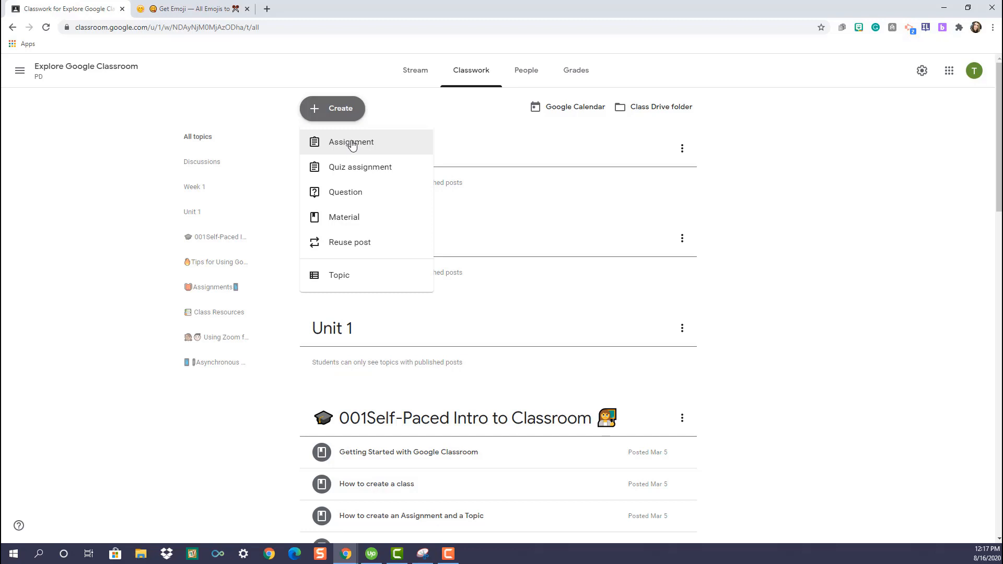
left_click(352, 144)
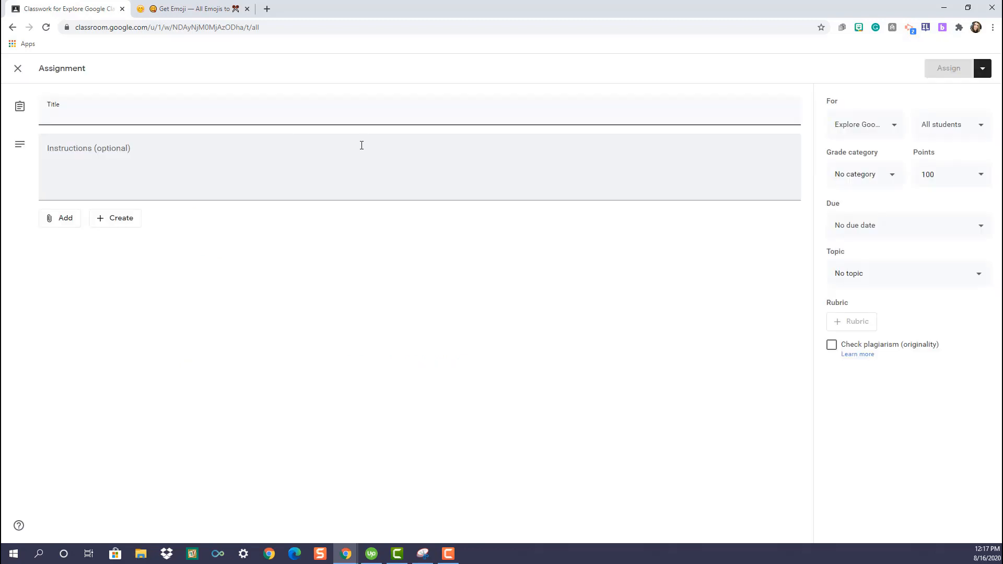
type("Get some work done!")
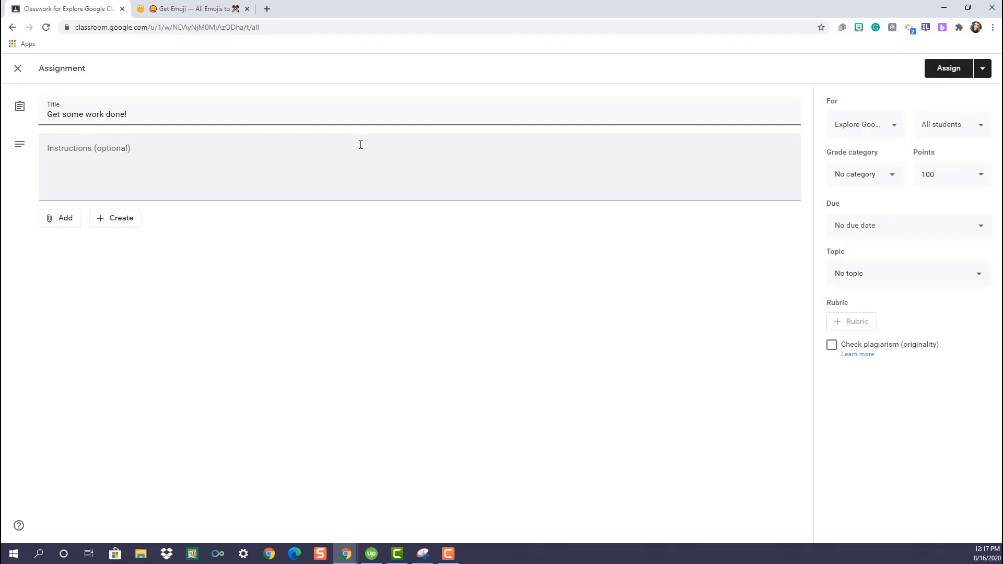
key("Tab")
type("Now!")
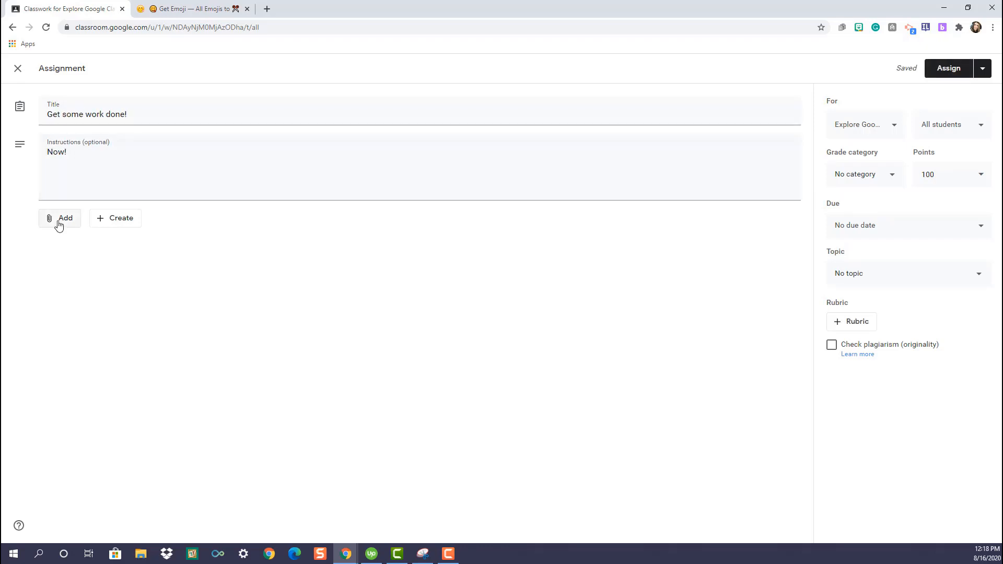
- Attach the Google Drive document "A Student - Essay about Teens" to the assignment, with a copy made for each student
left_click(59, 224)
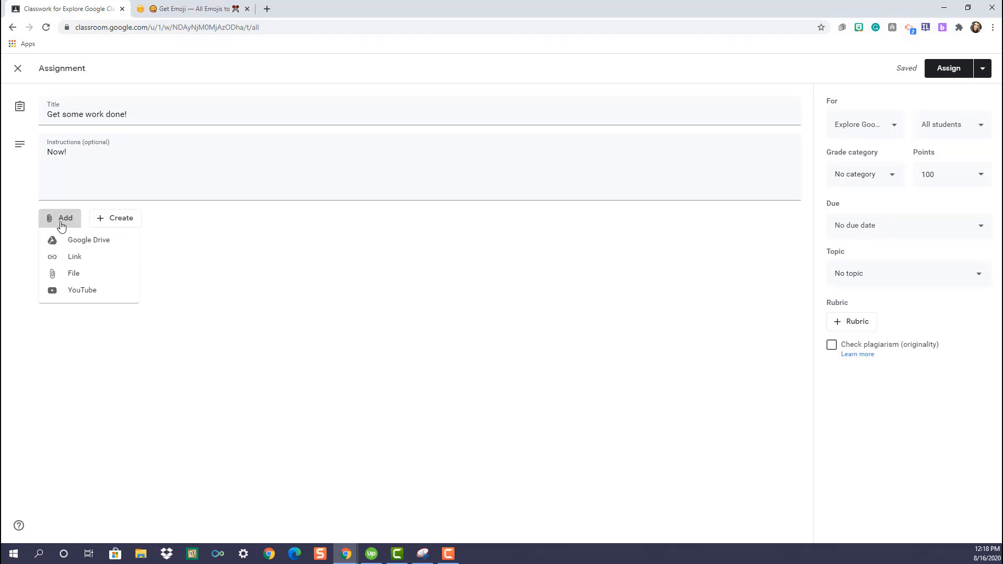
left_click(72, 240)
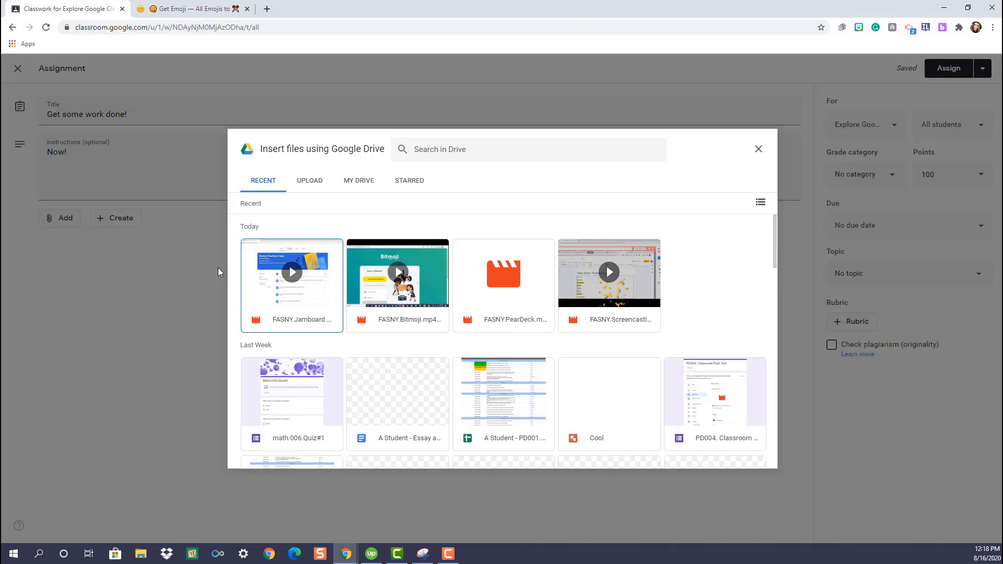
left_click(387, 403)
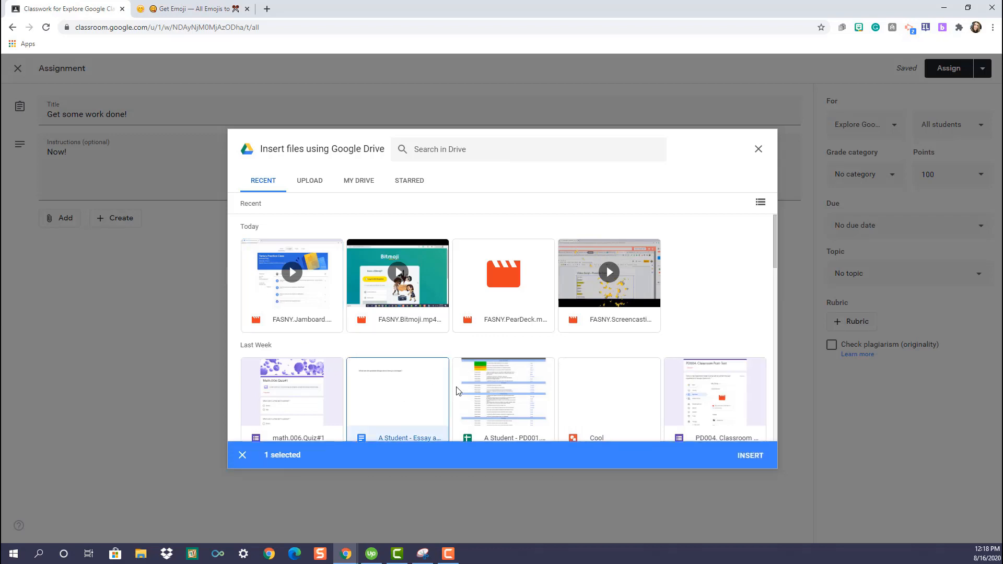
left_click(749, 457)
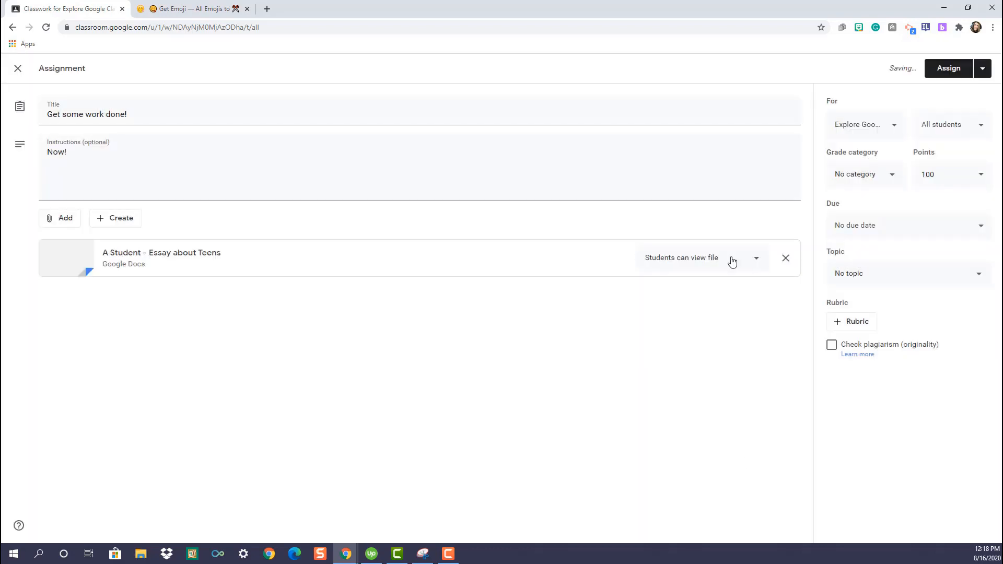
left_click(737, 264)
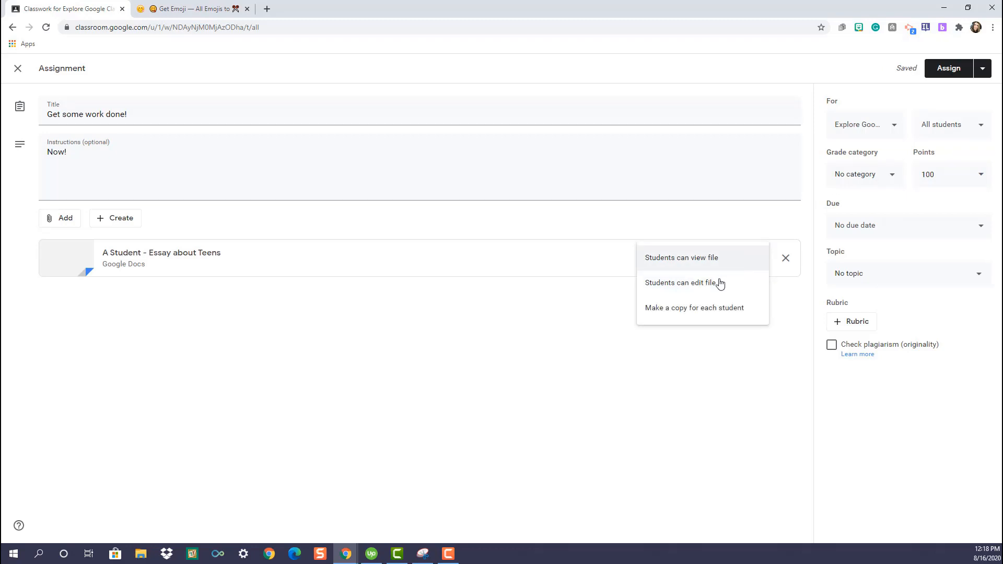
left_click(715, 308)
- Examine which classes and which individual students the assignment can be given to
left_click(893, 127)
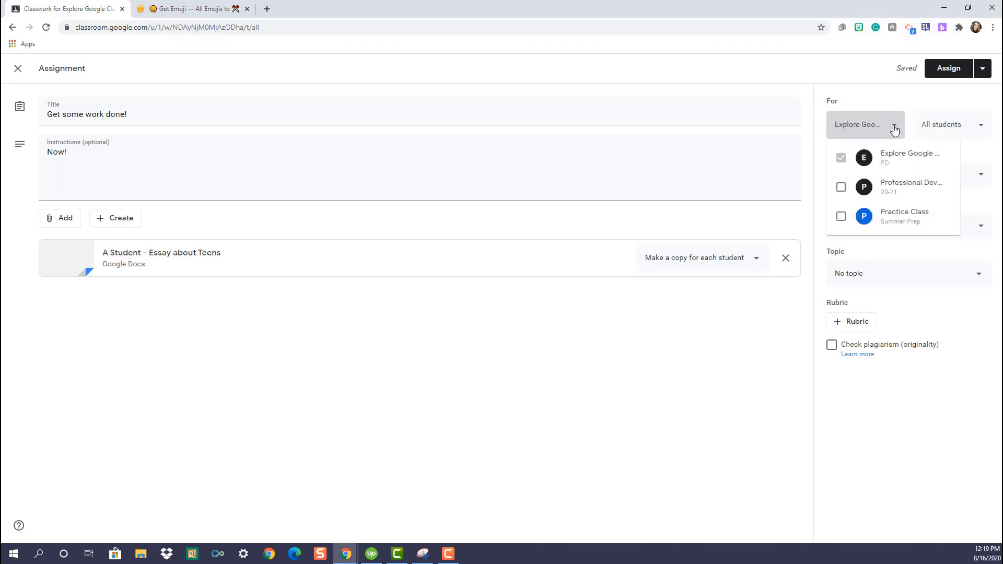
left_click(974, 128)
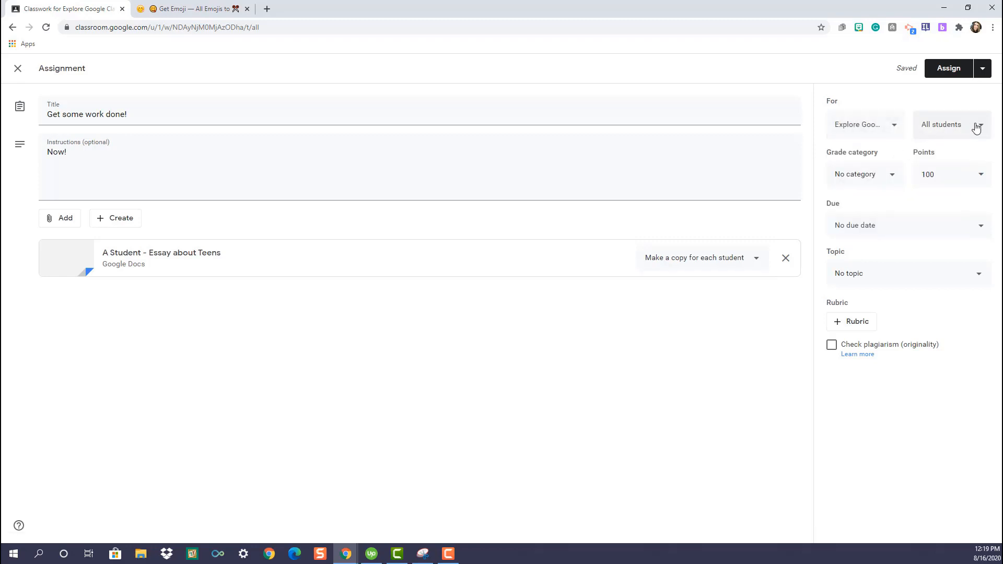
left_click(976, 127)
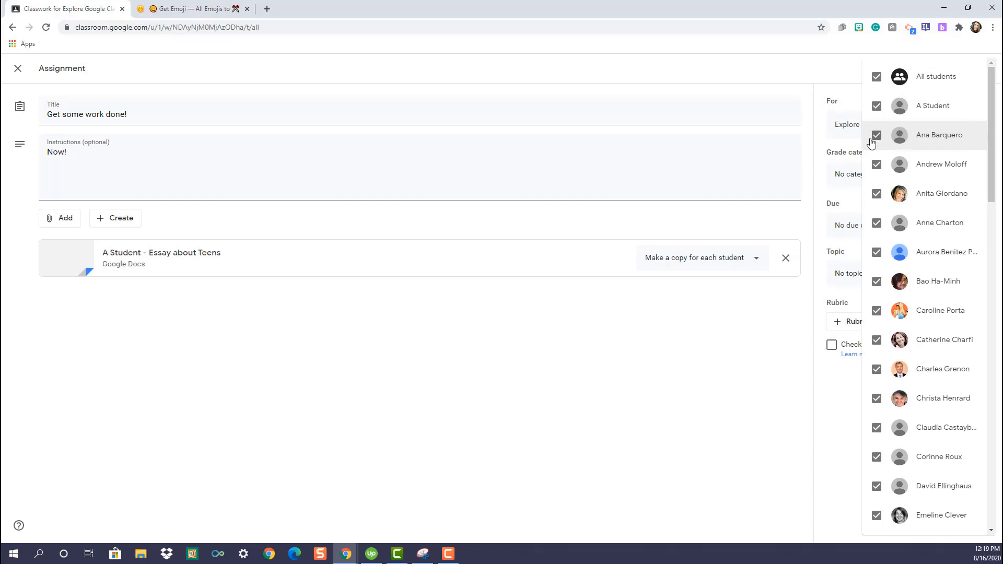
left_click(843, 147)
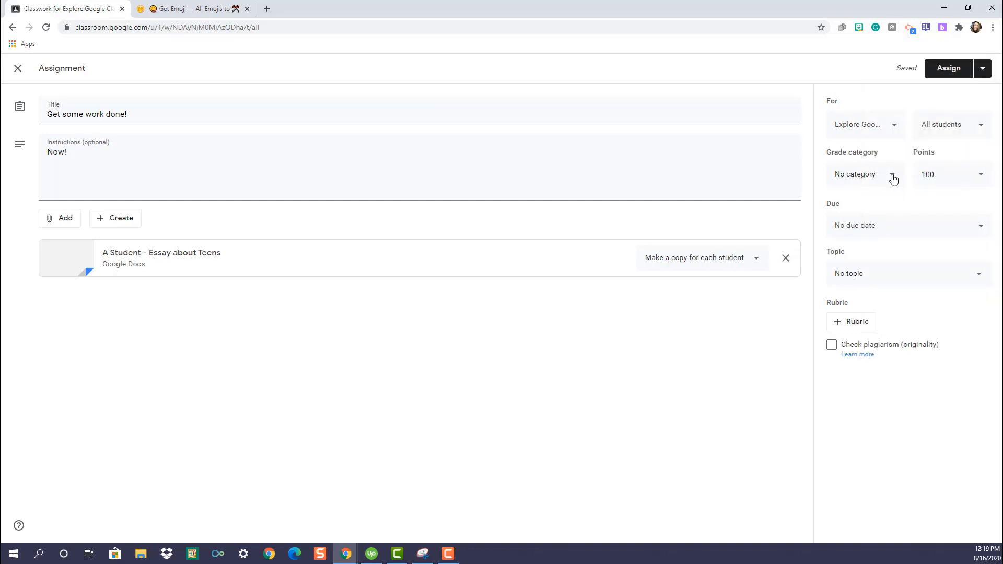
- Set the assignment's grade category to Classwork and its due date to Fri, Aug 21
left_click(893, 178)
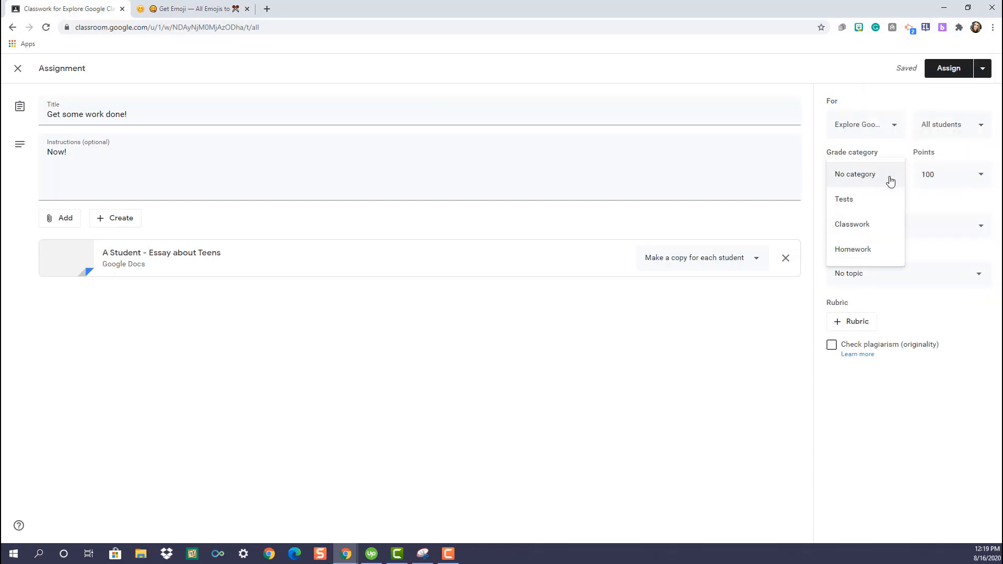
left_click(871, 223)
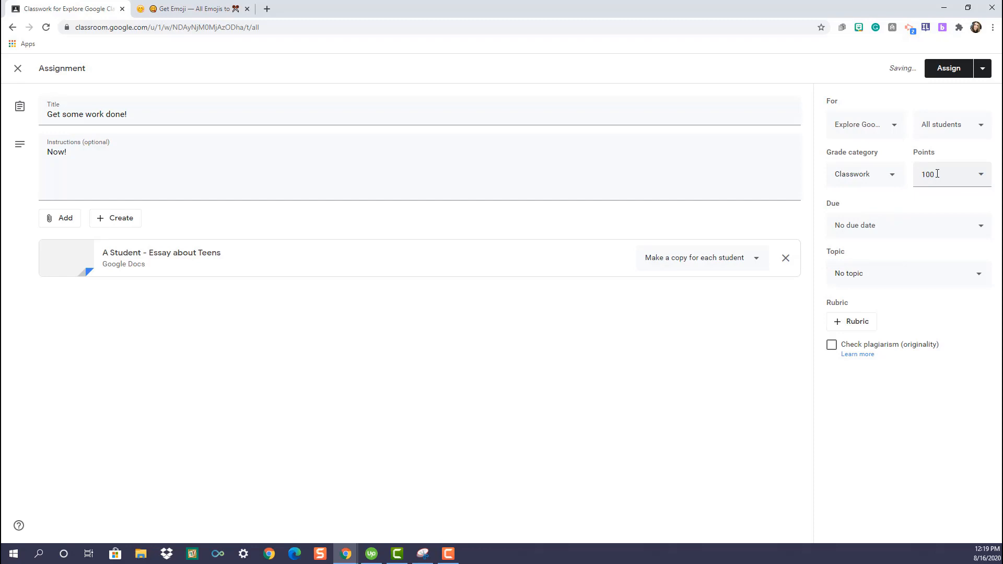
left_click(902, 227)
- File the assignment under the Unit 1 topic and enable the plagiarism check
left_click(875, 273)
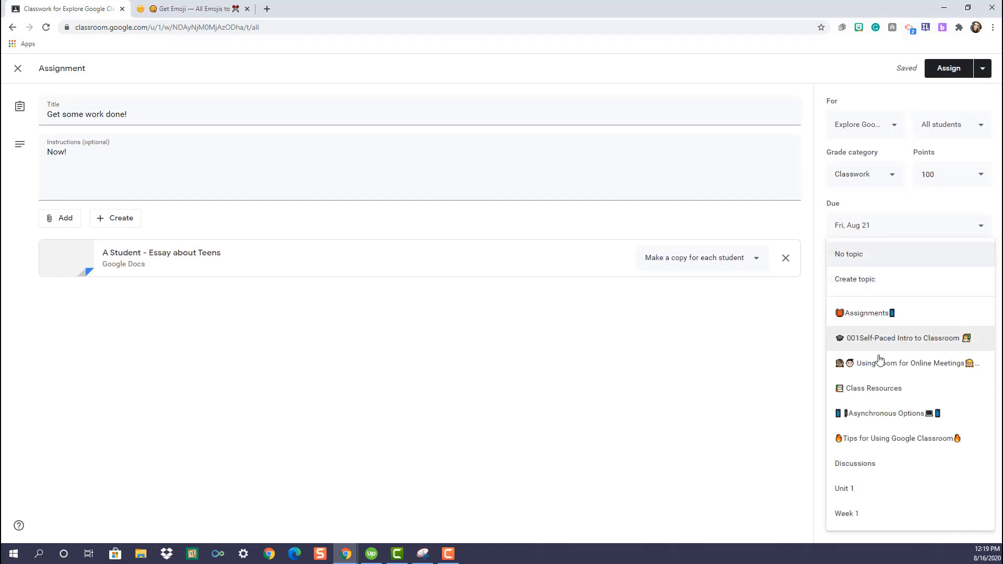
left_click(867, 489)
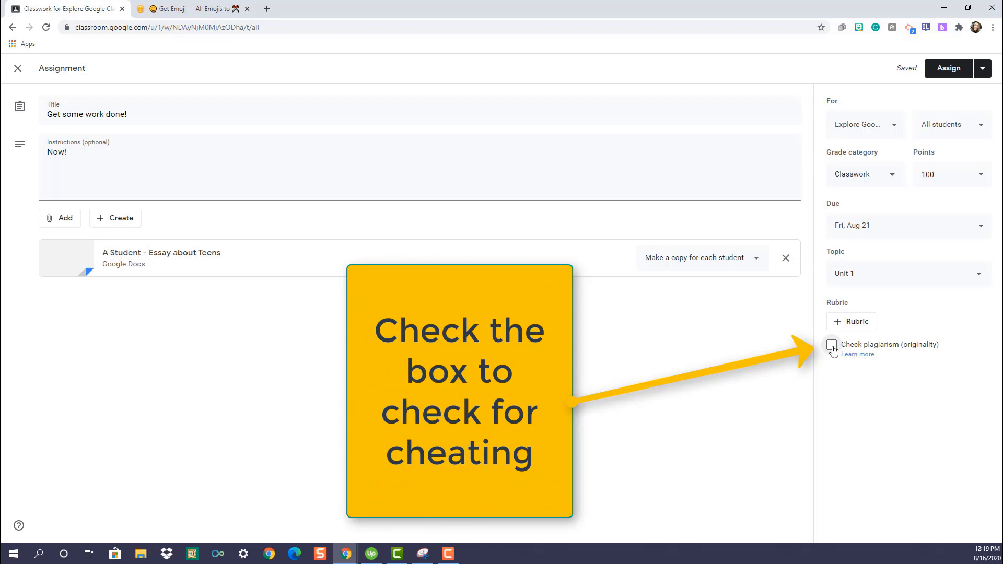
left_click(832, 346)
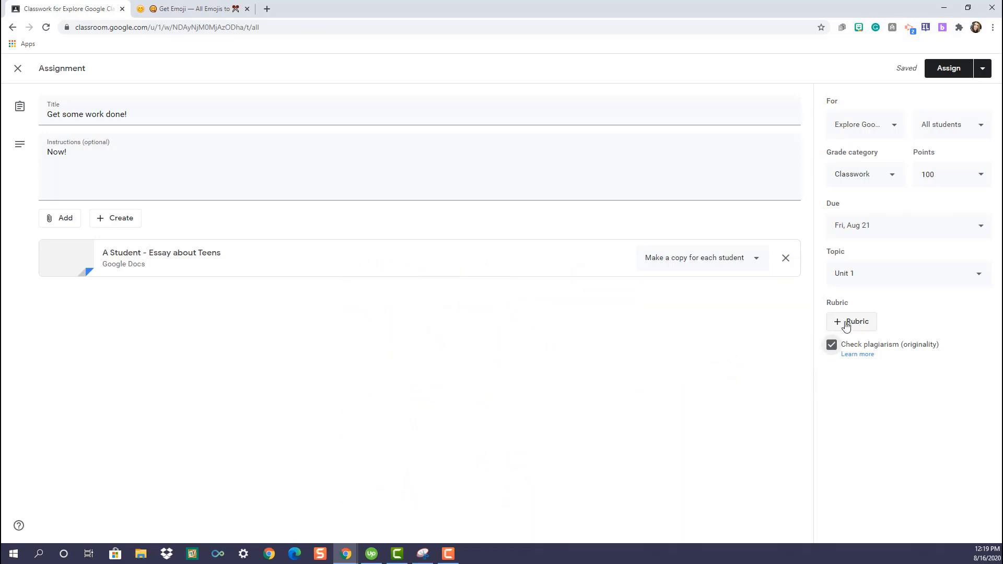
- Create a rubric for the assignment with the criterion "Eye Contact", described as "Looking at people while speaking."
left_click(846, 323)
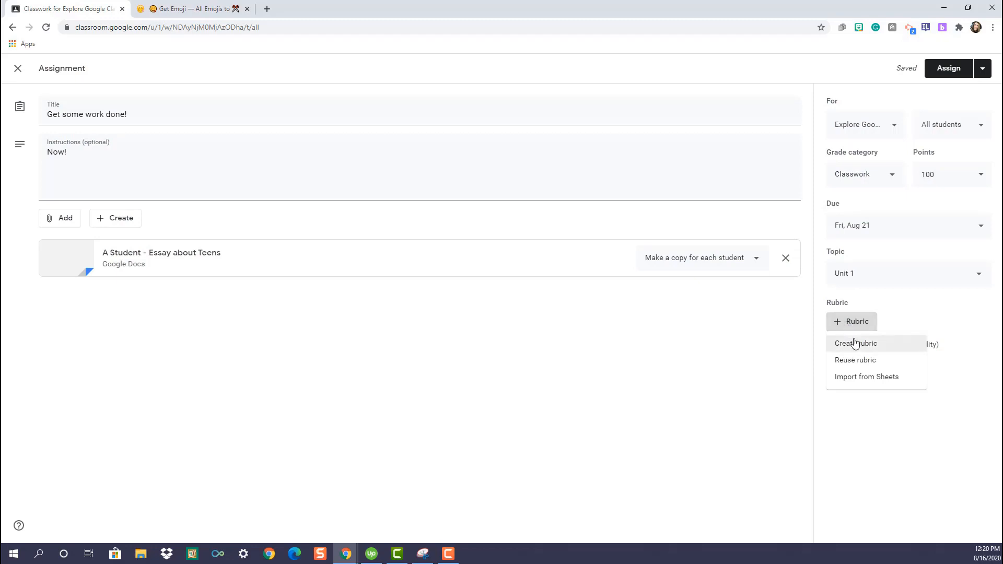
left_click(855, 343)
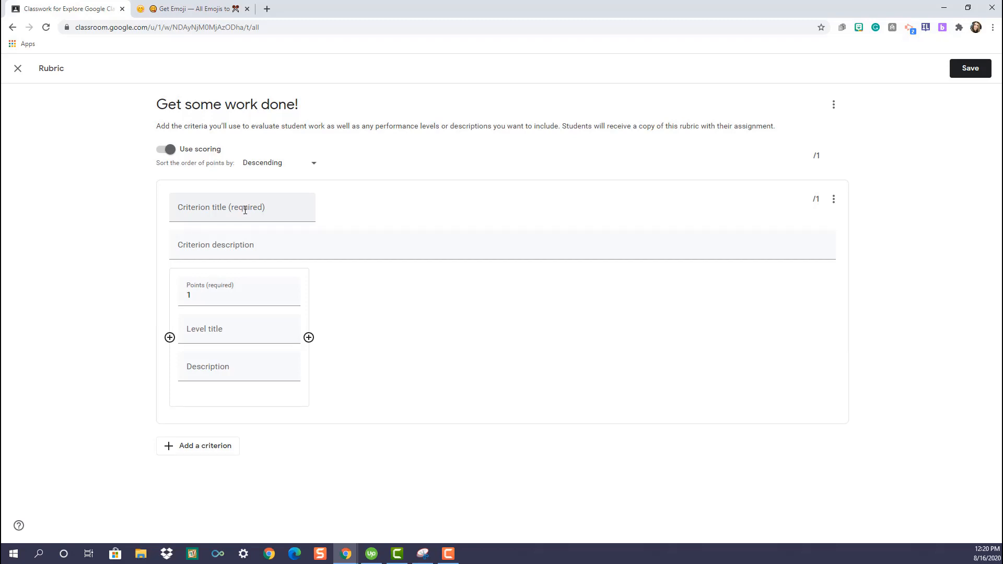
left_click(643, 246)
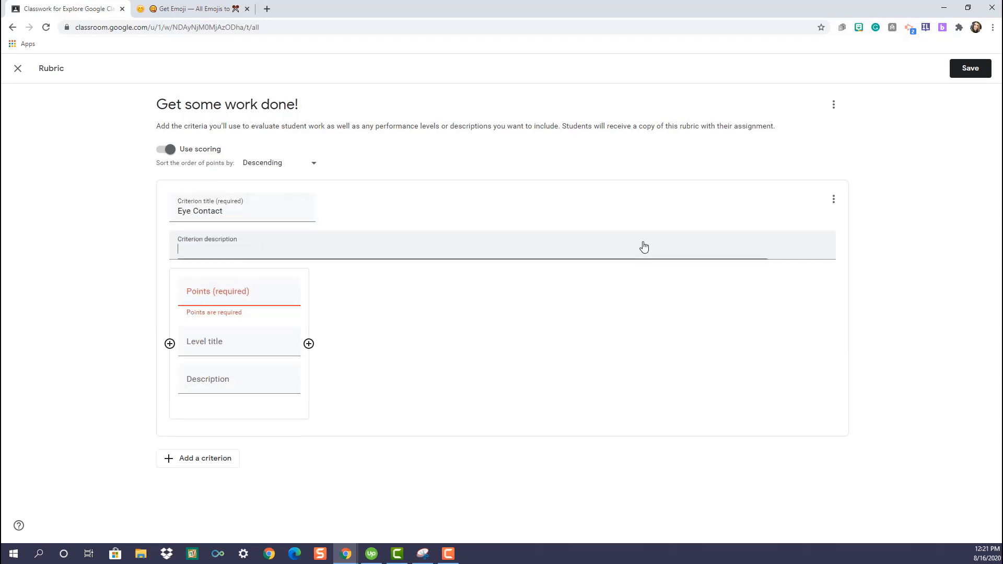
type("Looking at people wh")
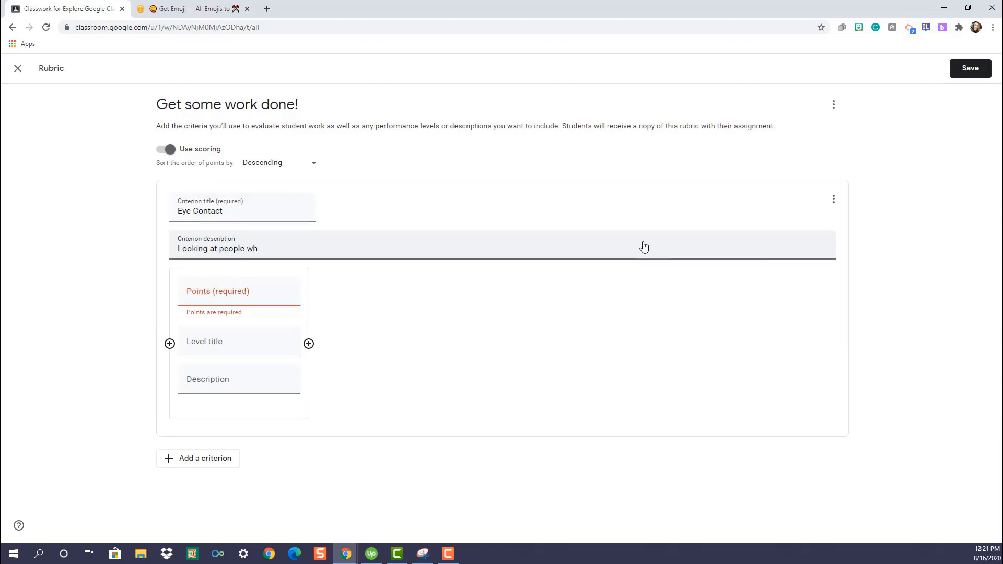
type("ile speaking.")
- Define the criterion's first level as 5 points, titled "Super", with the description "You maintained eye contact 90% of the time."
left_click(212, 293)
type("5")
left_click(217, 341)
type("S")
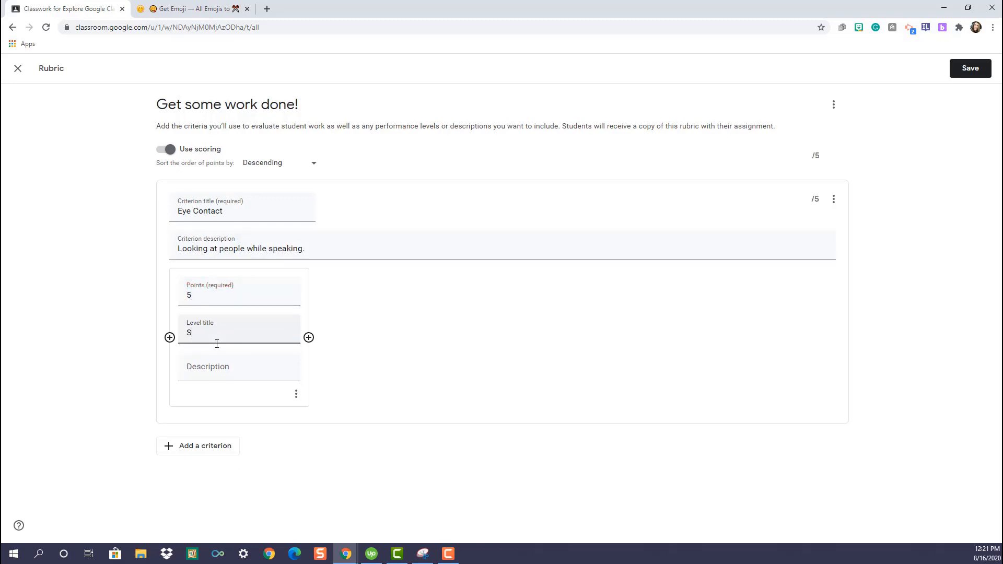
type("uper")
left_click(211, 372)
type("You m")
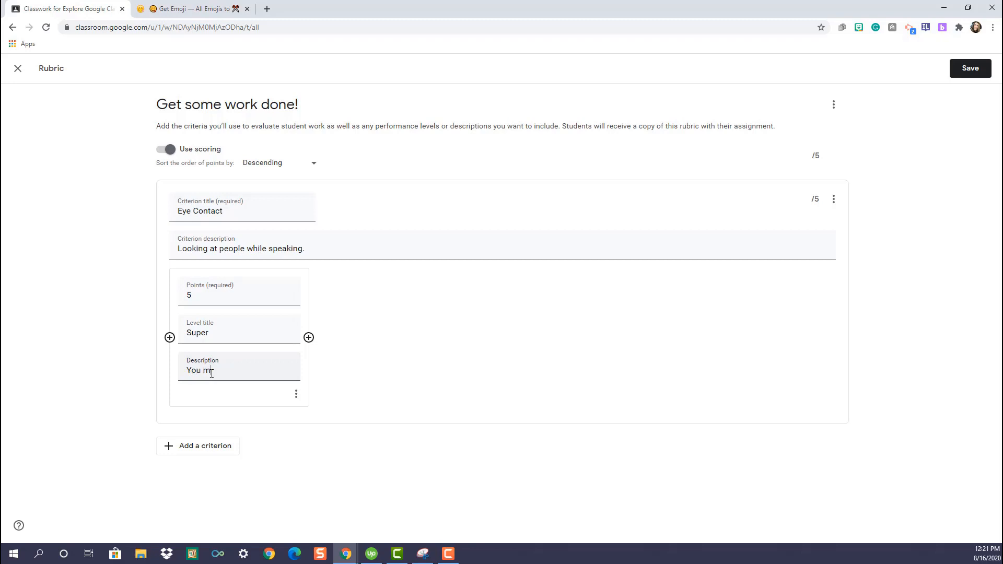
type("aintained eye contact 9")
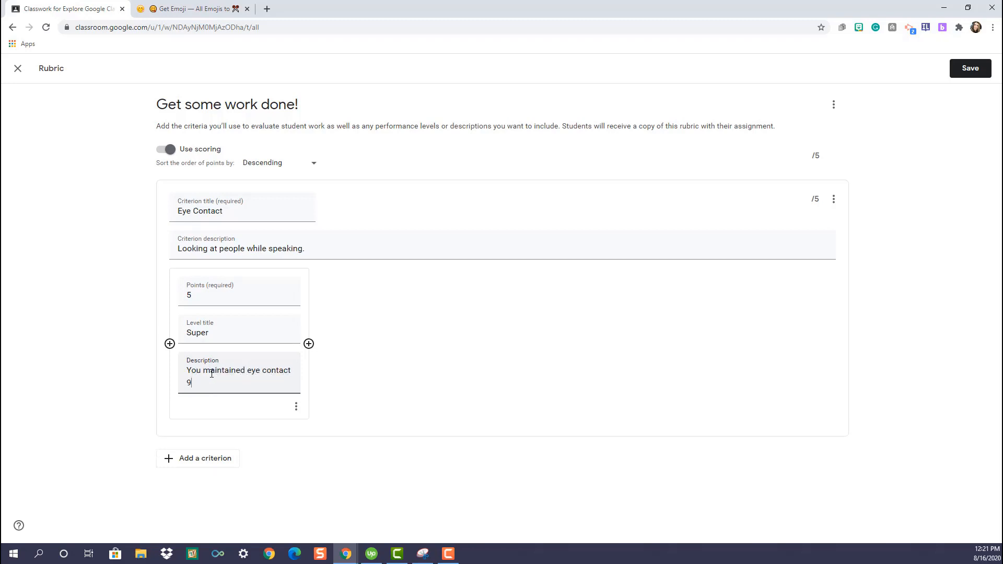
type("0% of the time.")
- Add a second level worth 3 points, titled "Pretty good", with the description "You maintained eye contact 80% of the time."
left_click(308, 344)
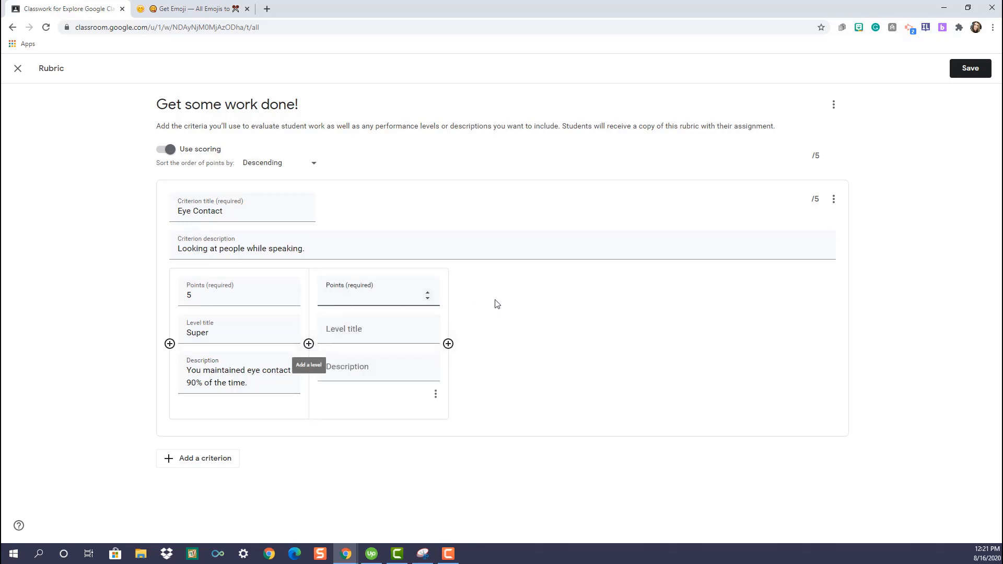
type("3")
left_click(381, 332)
type("Pretty good")
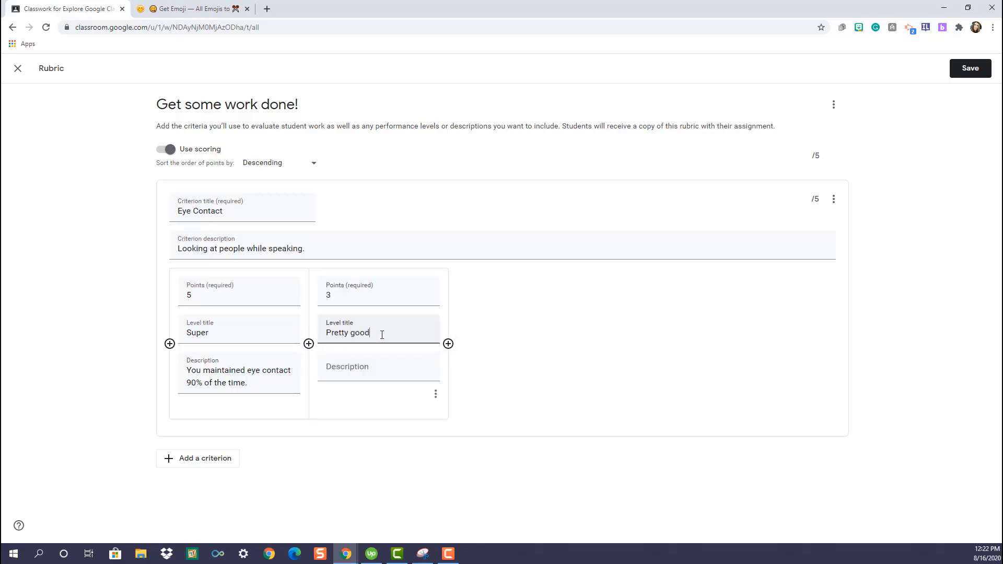
left_click(358, 371)
type("You maintained eye contact 80% of the time.")
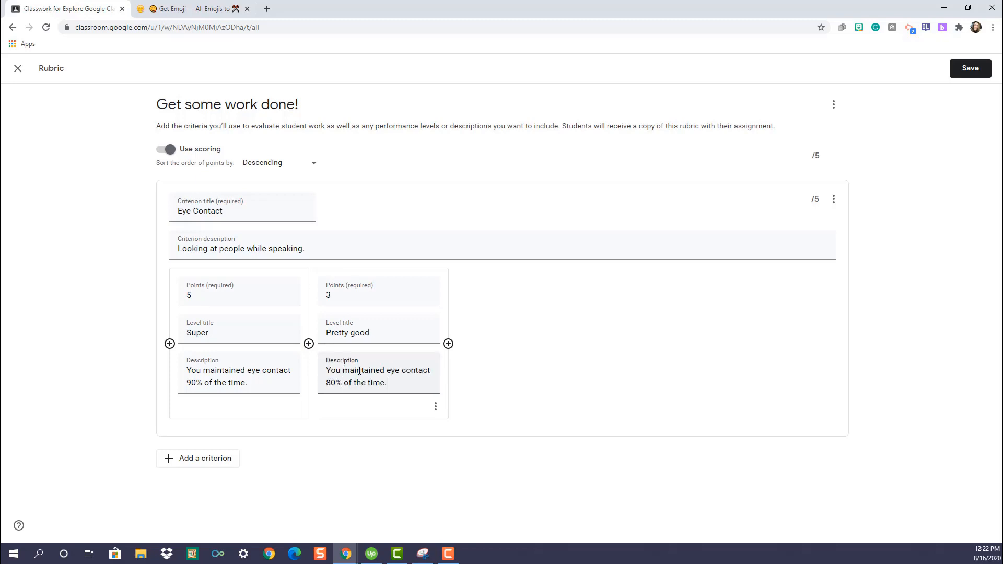
- Add another criterion to the rubric and save the rubric
left_click(433, 506)
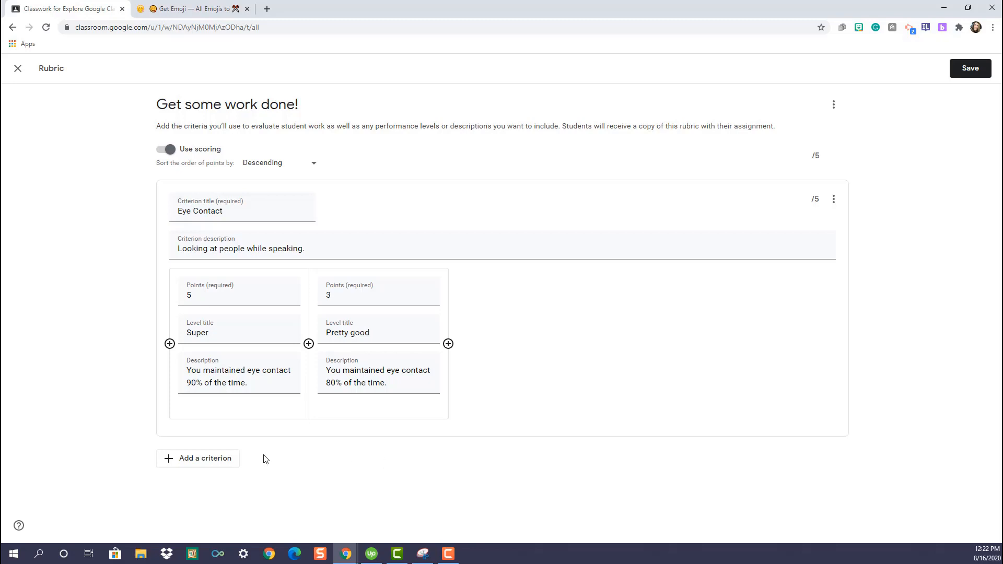
left_click(204, 459)
left_click(971, 70)
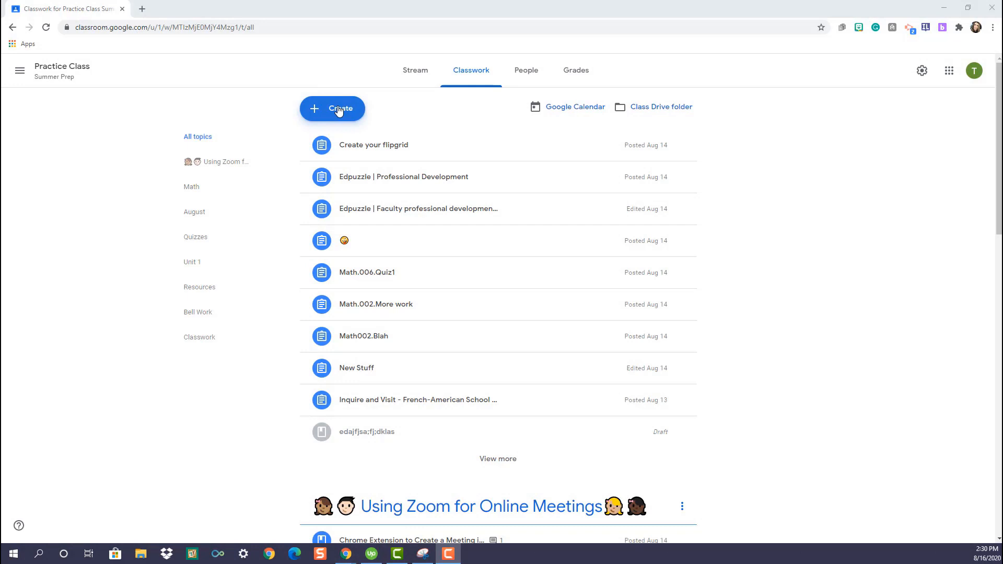
- Start a quiz assignment in the Practice Class classwork, titled "Title me!" with the instructions "Instructions"
left_click(338, 111)
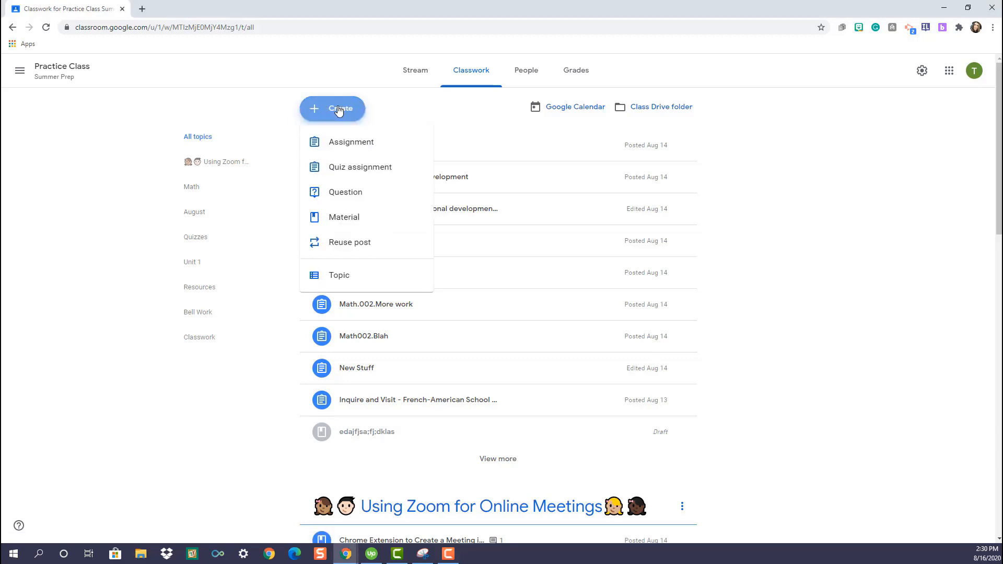
left_click(349, 167)
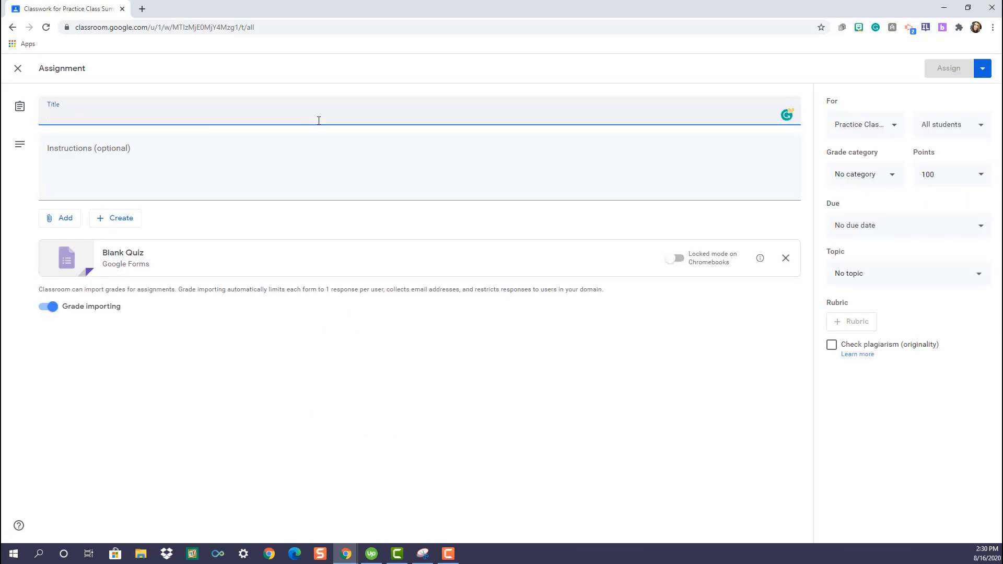
type("Title me!")
left_click(311, 161)
type("Inst")
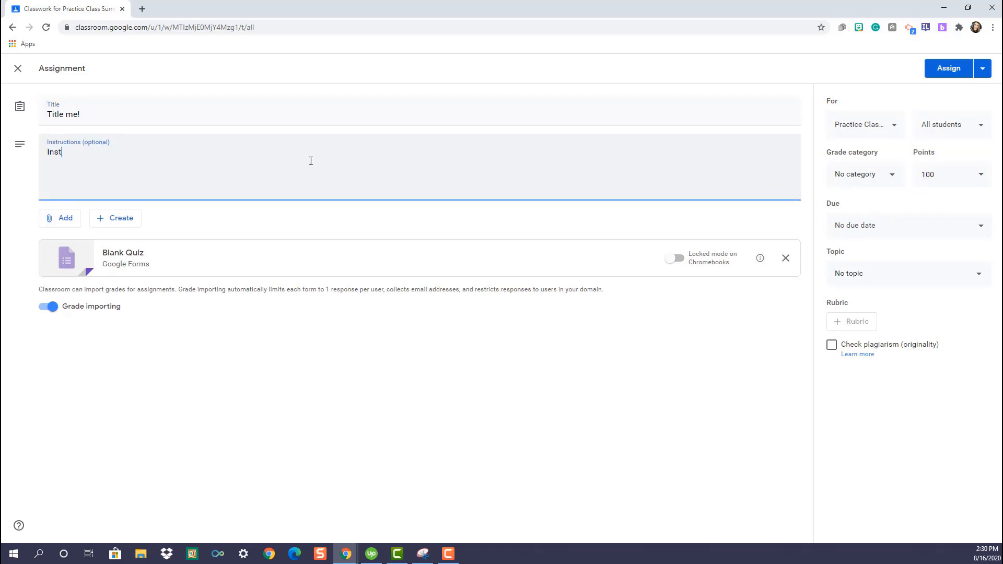
type("ructions")
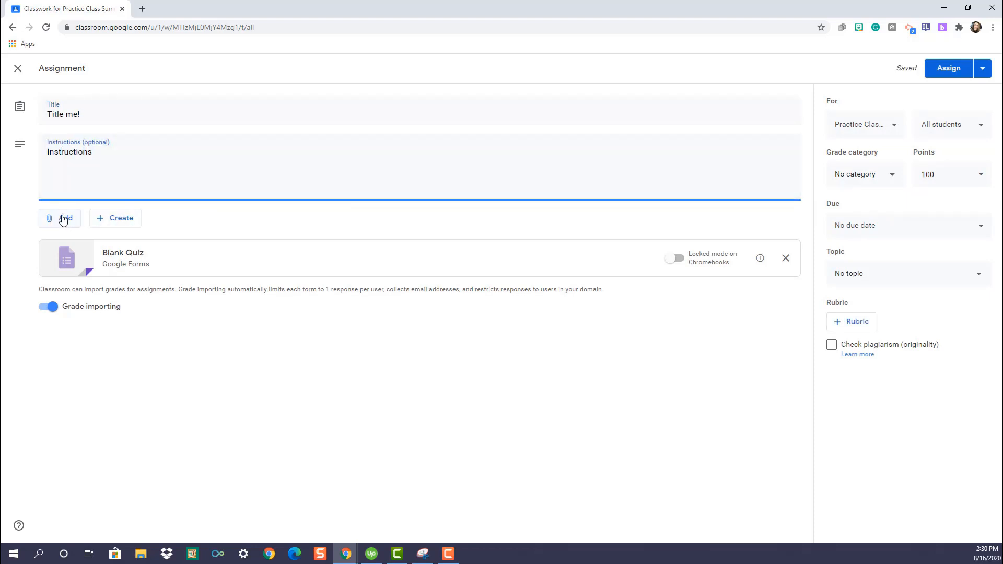
- Turn off grade importing for the quiz assignment and open the attached Blank Quiz form in Google Forms
left_click(63, 220)
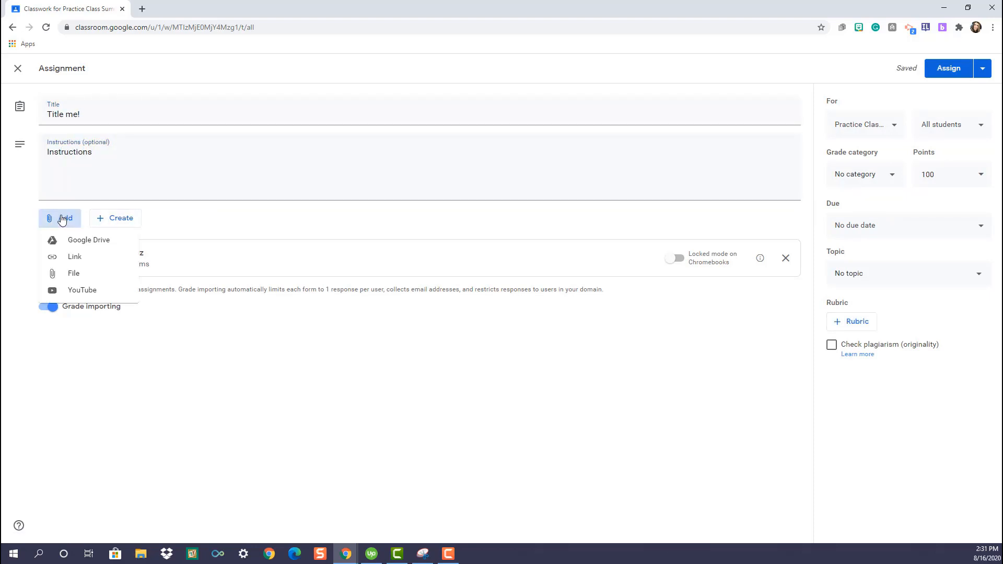
left_click(103, 221)
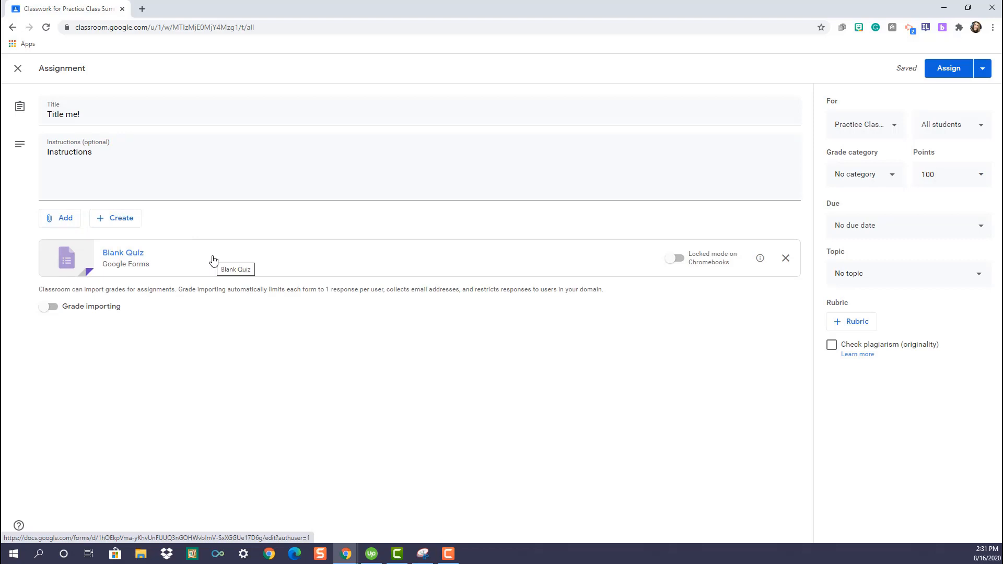
left_click(213, 260)
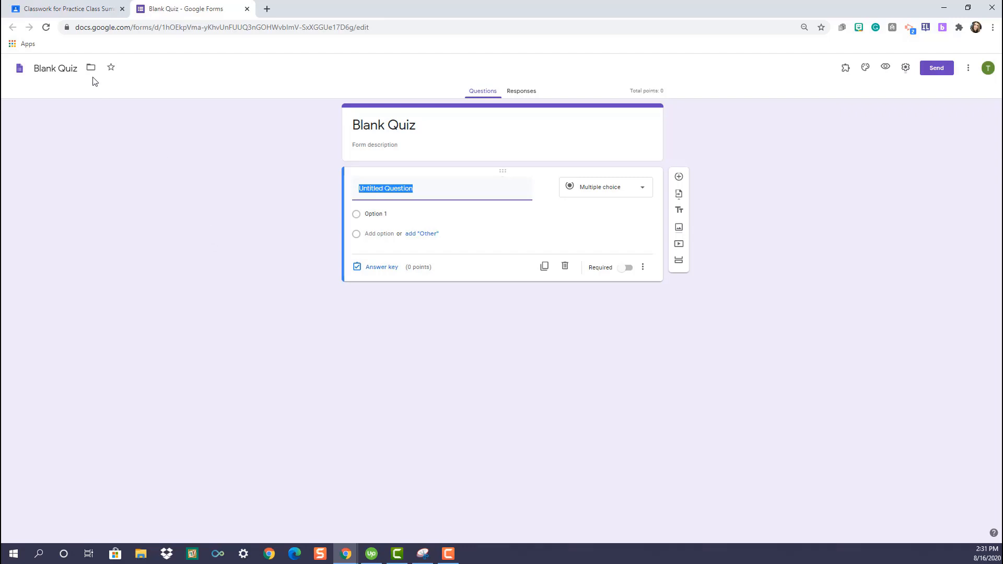
- Set the electric guitar picture from the Work and School themes as the Blank Quiz form's header image
left_click(78, 69)
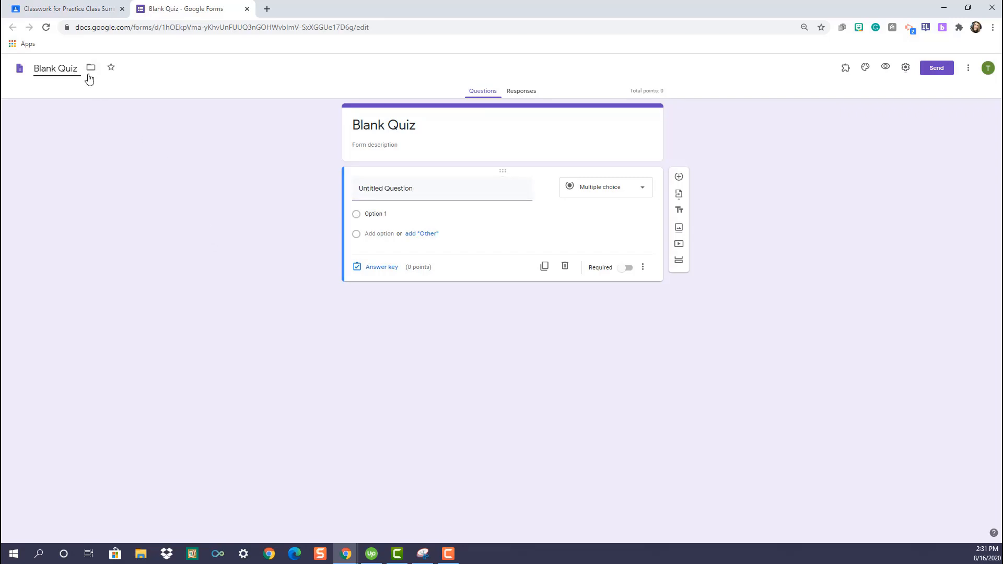
left_click(865, 70)
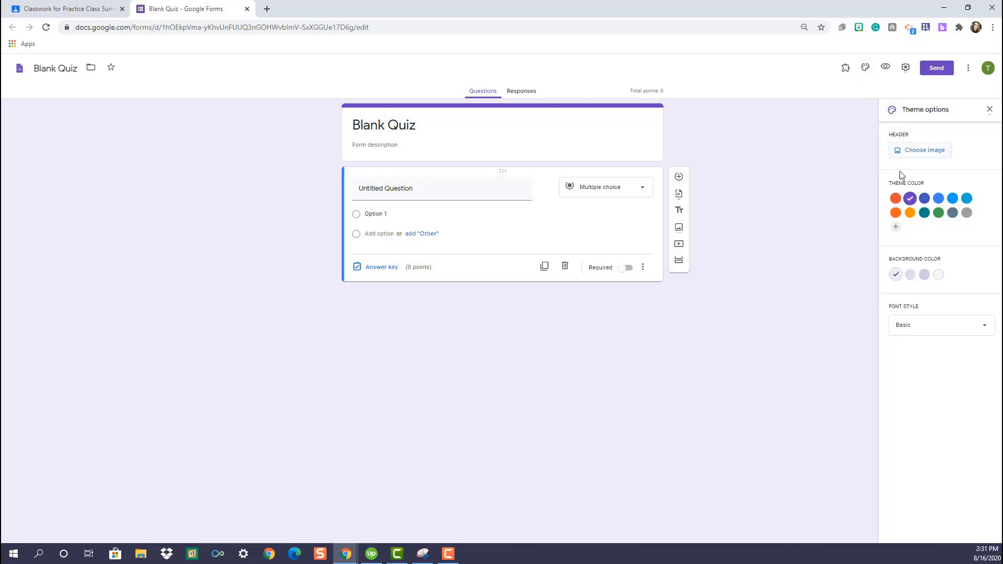
left_click(924, 152)
left_click(596, 234)
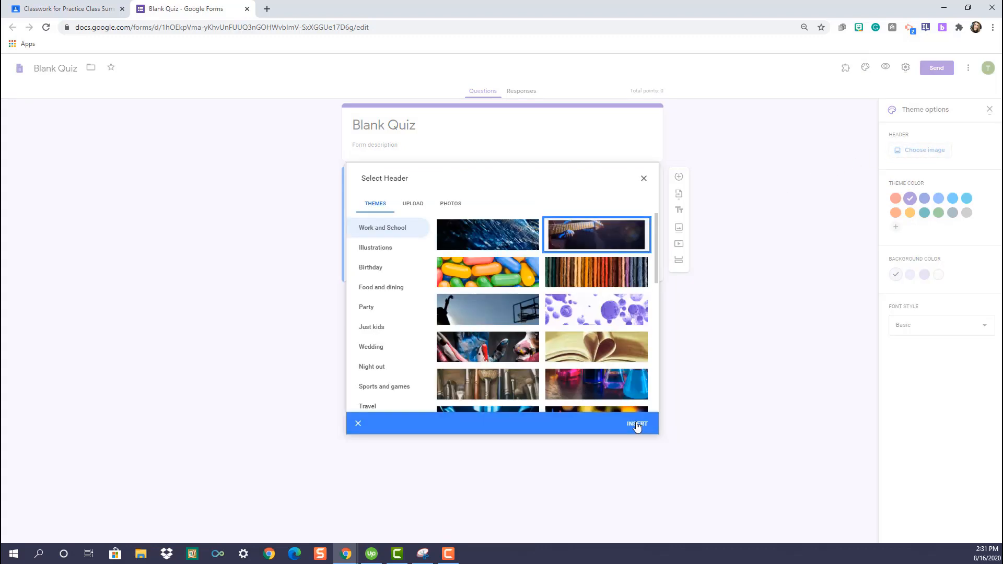
left_click(636, 424)
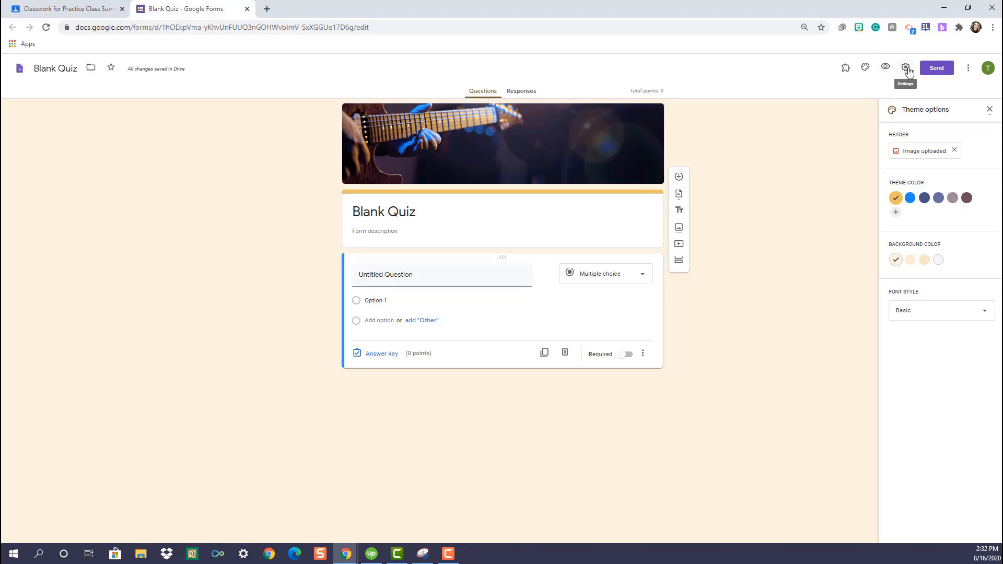
- Review the form's General, Presentation and Quizzes settings, including response limits, grade release and what respondents can see, without saving changes
left_click(906, 69)
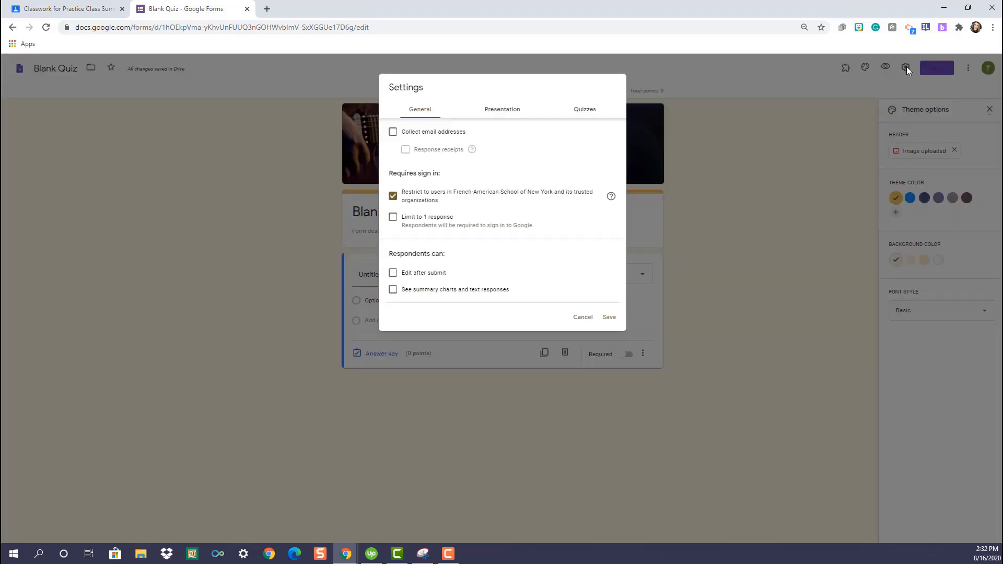
left_click(503, 110)
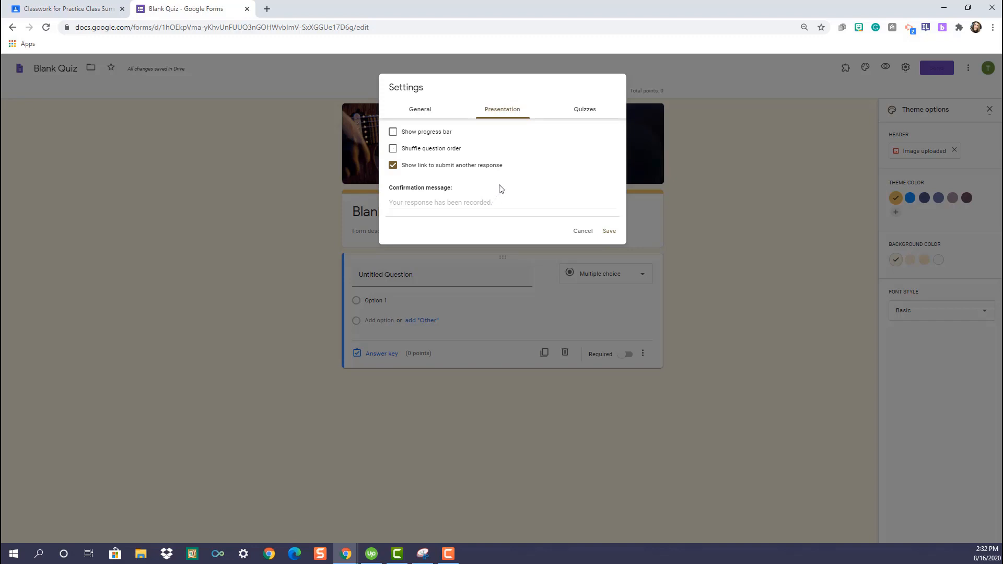
left_click(586, 110)
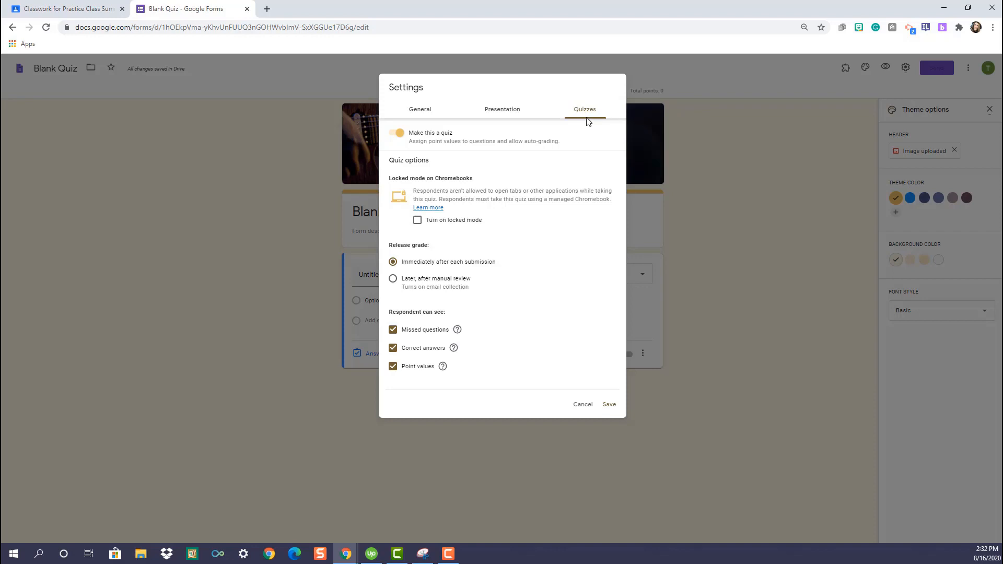
left_click(806, 174)
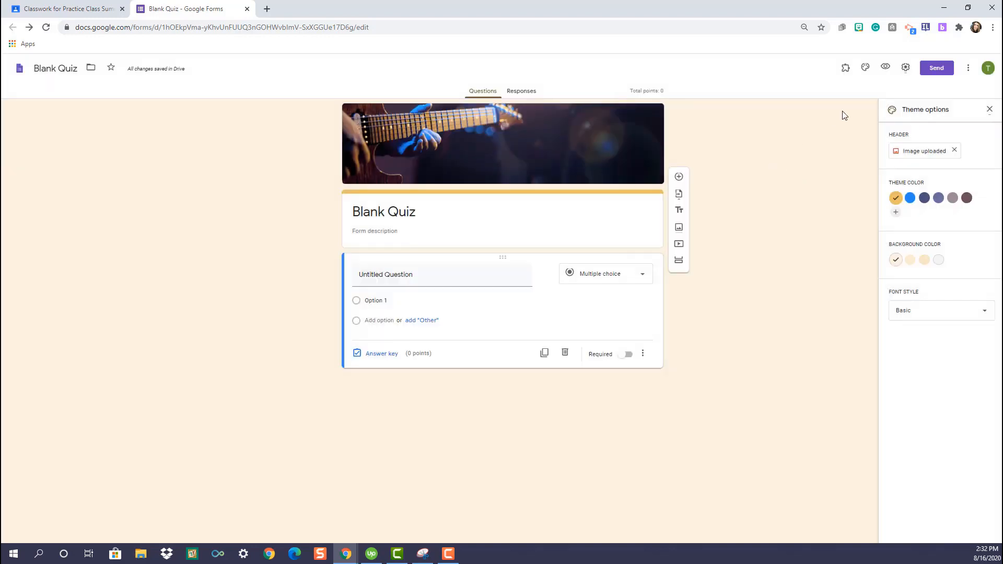
- Save the form's default settings with a default quiz point value of 10
left_click(968, 68)
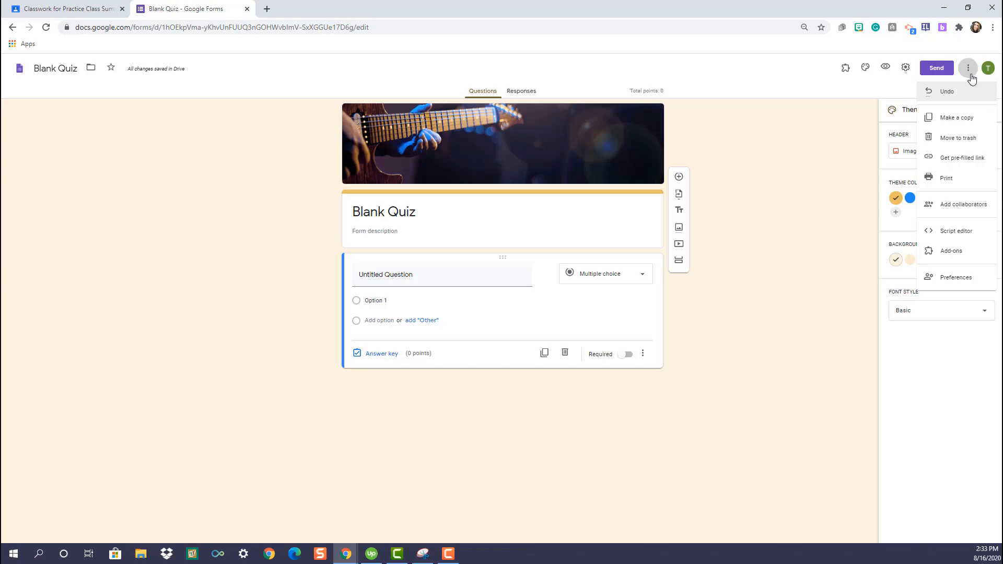
left_click(967, 281)
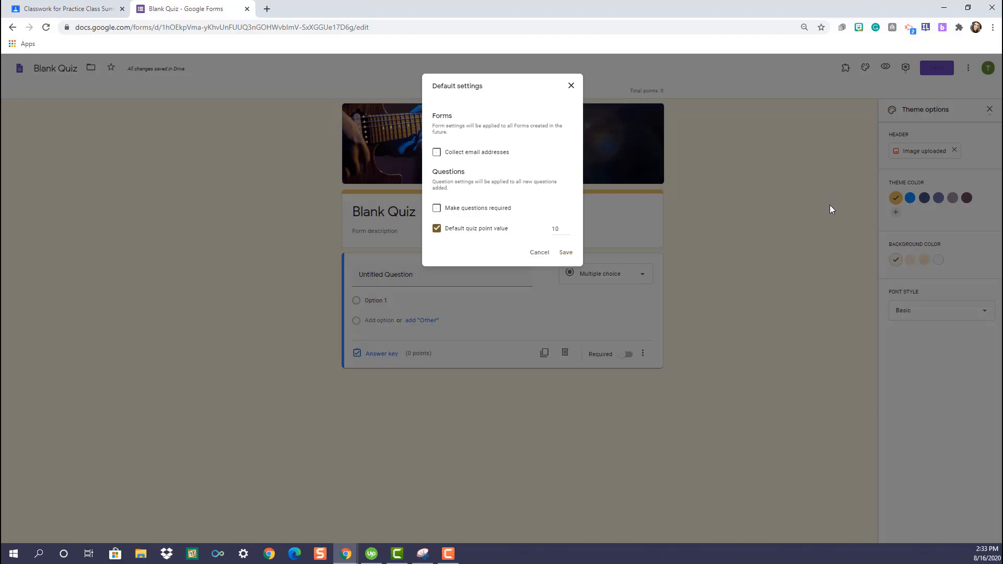
left_click(566, 253)
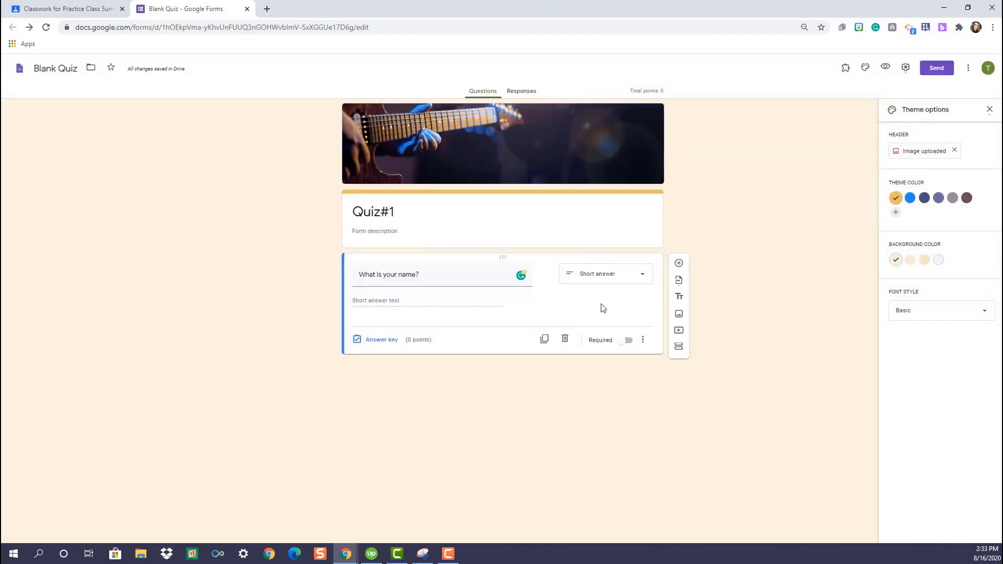
- Change the "What is your name?" question to multiple choice and enter two first names as its answer options
left_click(626, 282)
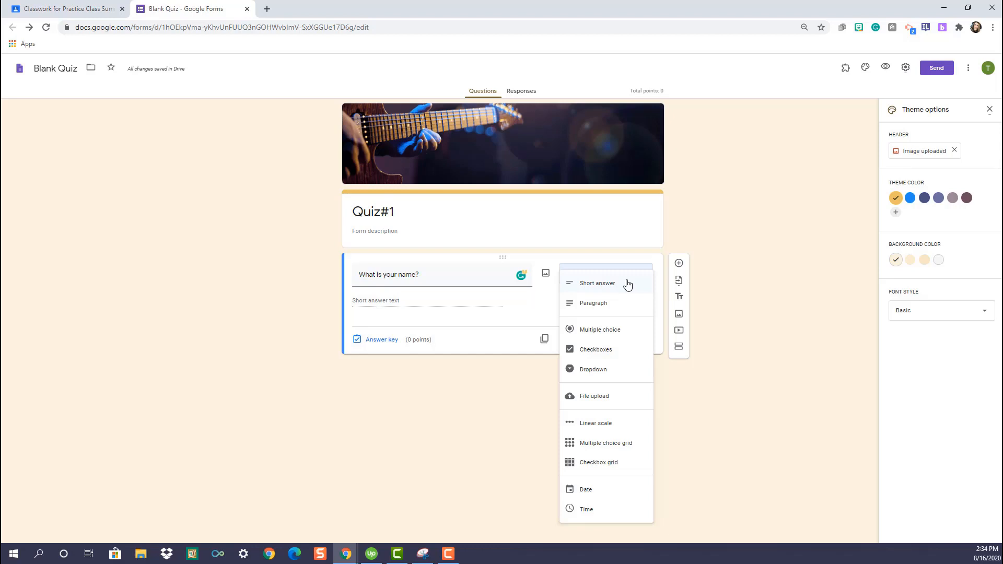
left_click(614, 329)
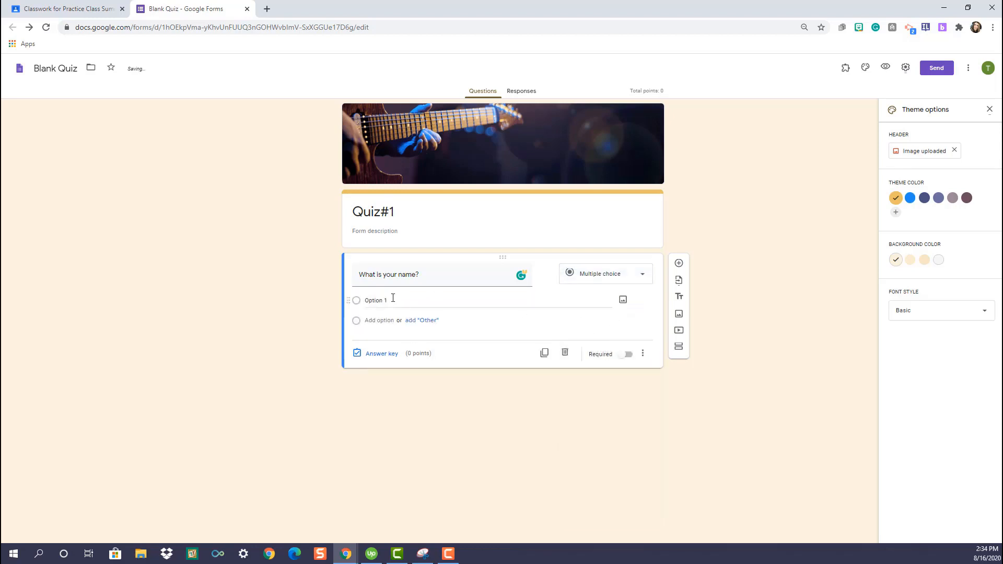
left_click(392, 299)
type("Bob")
left_click(385, 320)
type("y")
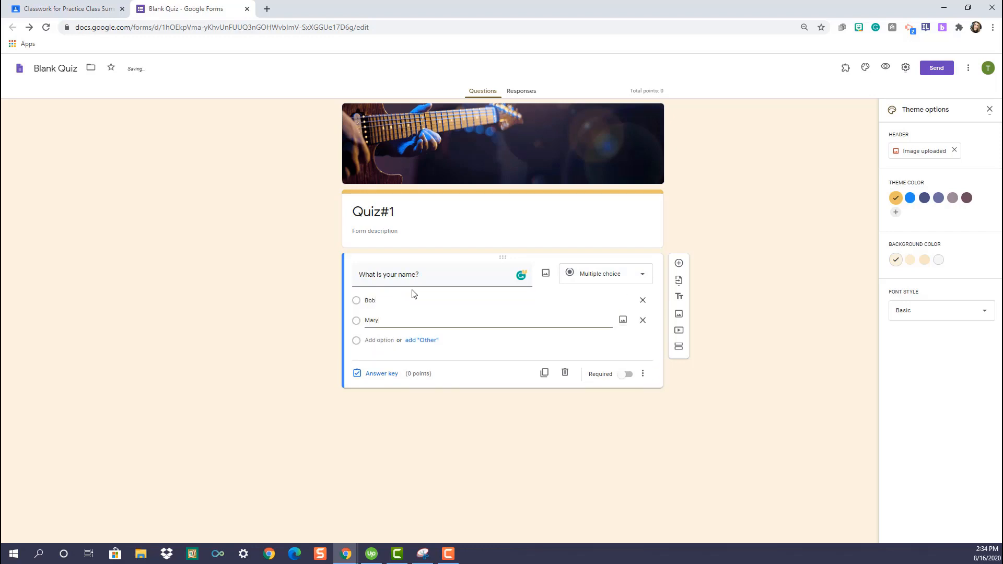
- In the question's answer key, mark the second option as correct and assign 5 points
left_click(380, 374)
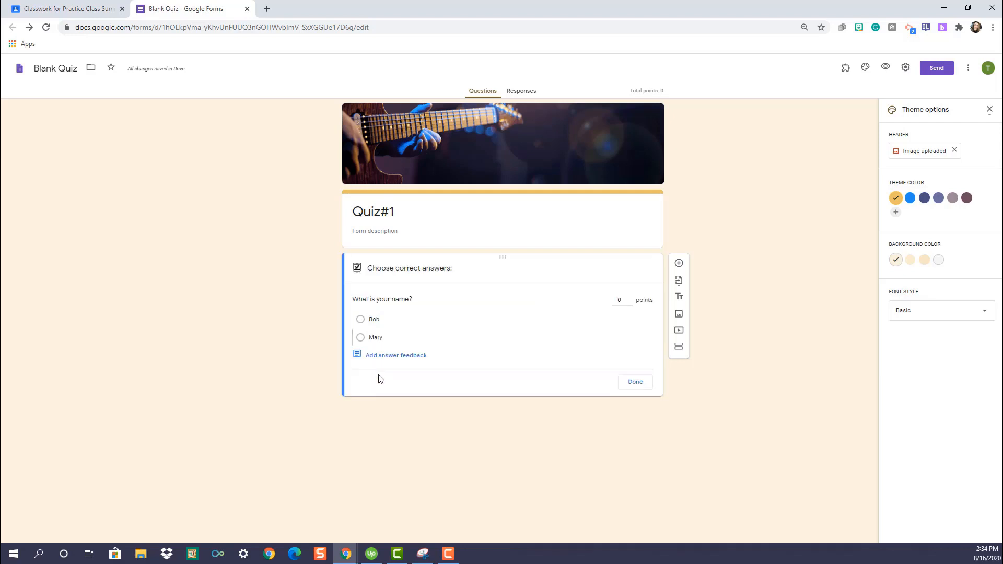
left_click(361, 338)
left_click(621, 299)
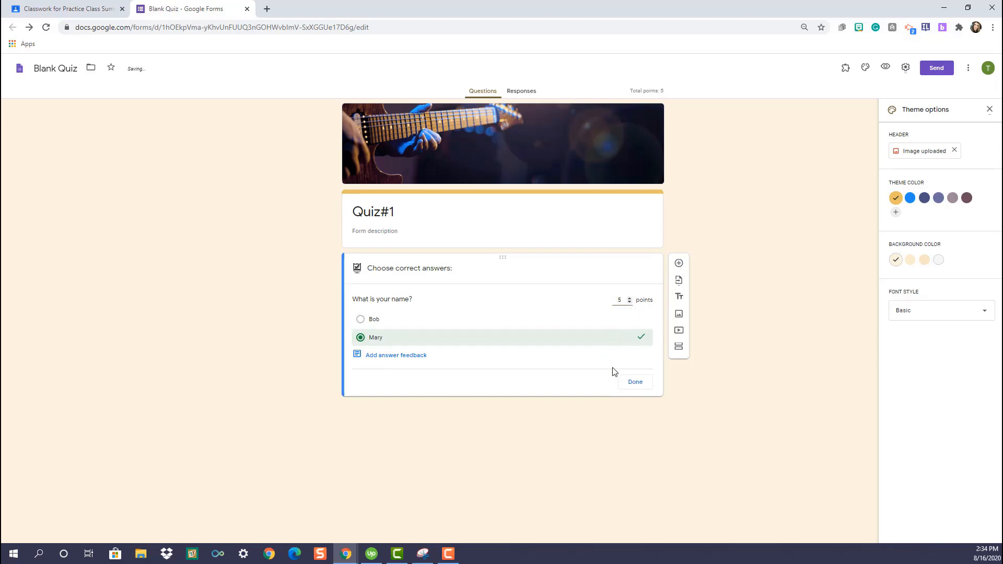
left_click(628, 381)
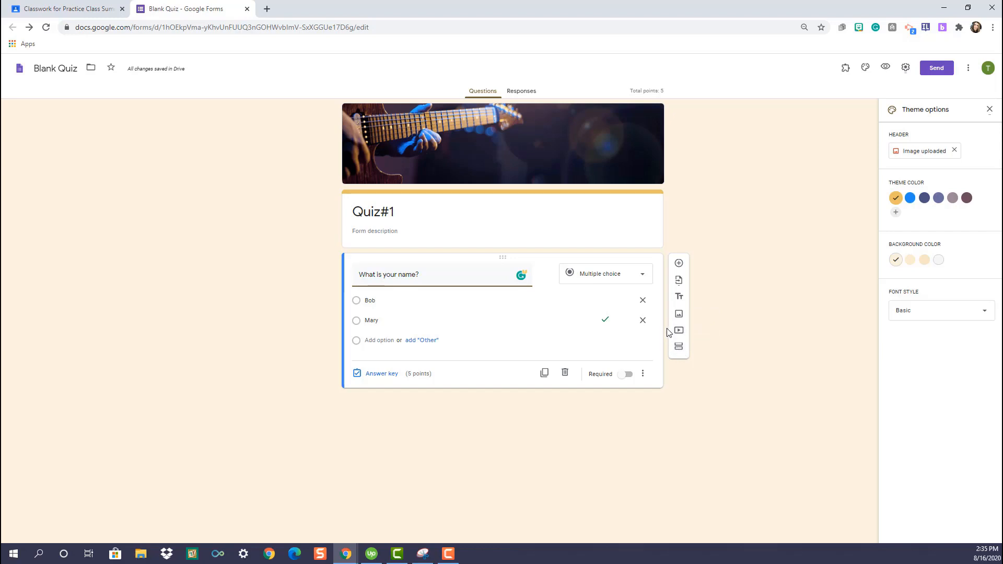
- Return to the quiz assignment in Google Classroom and turn on locked mode on Chromebooks and grade importing
left_click(247, 9)
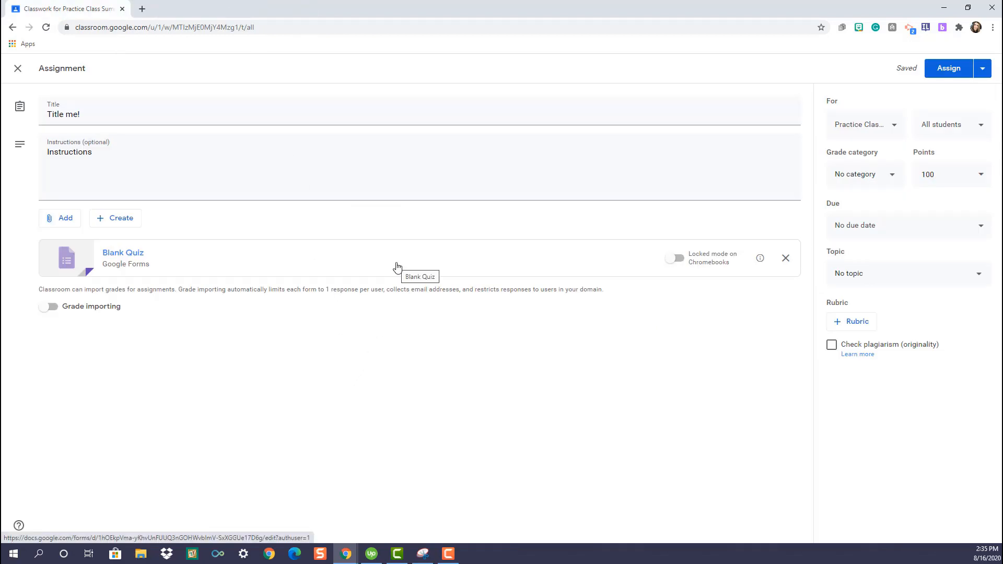
left_click(677, 259)
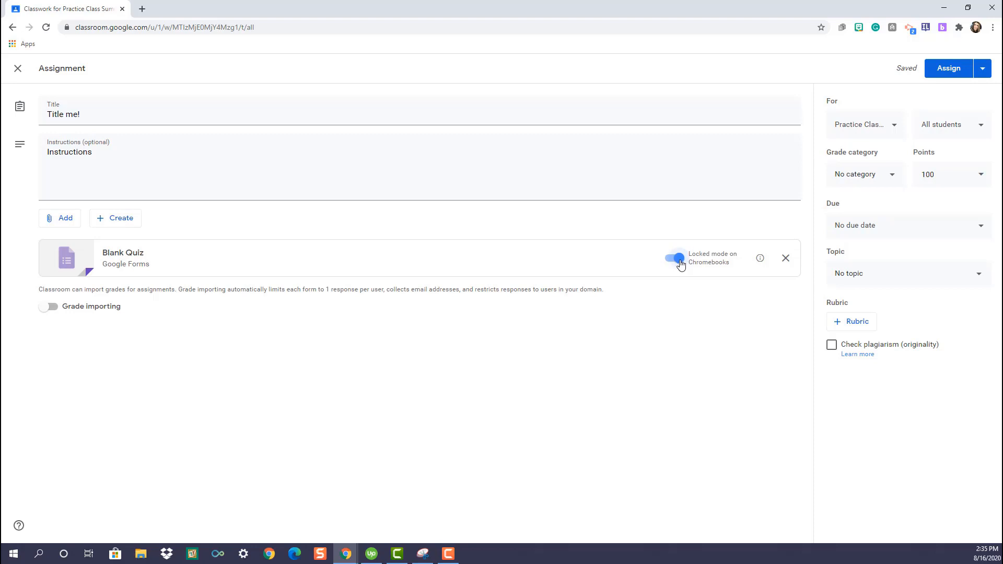
left_click(54, 311)
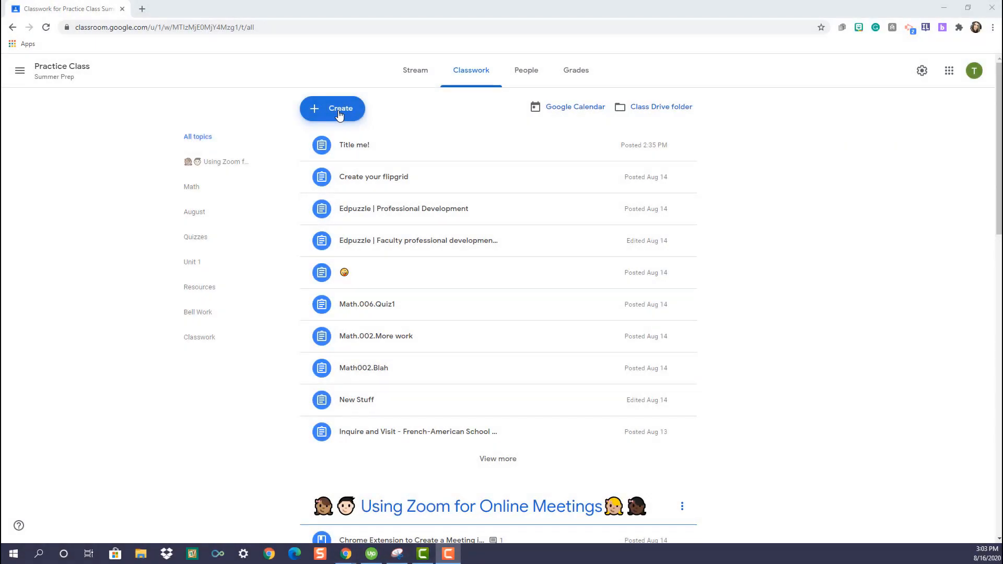
- Draft a short-answer classwork question "What color is your hair?" with the instructions "Please answer!"
left_click(339, 114)
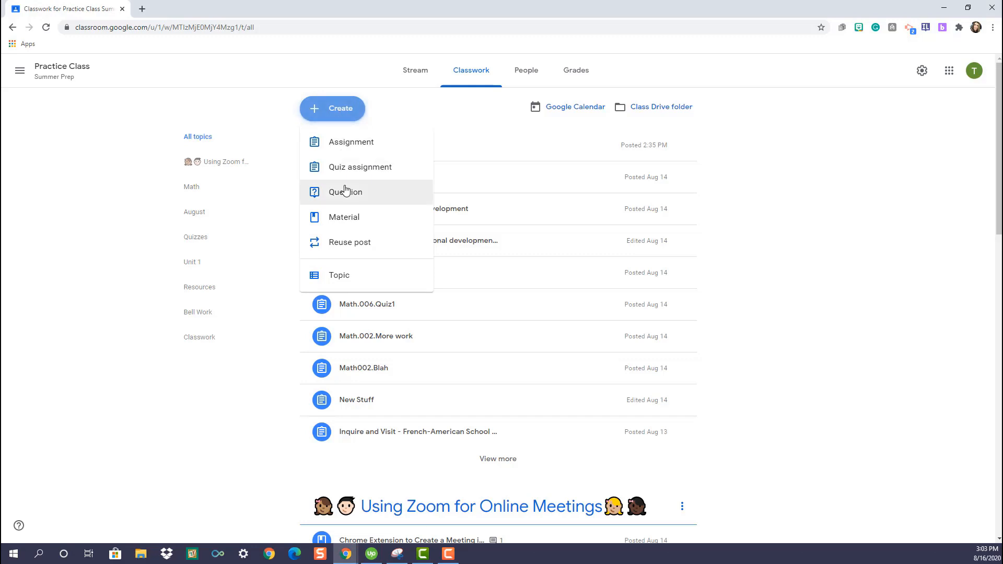
left_click(345, 192)
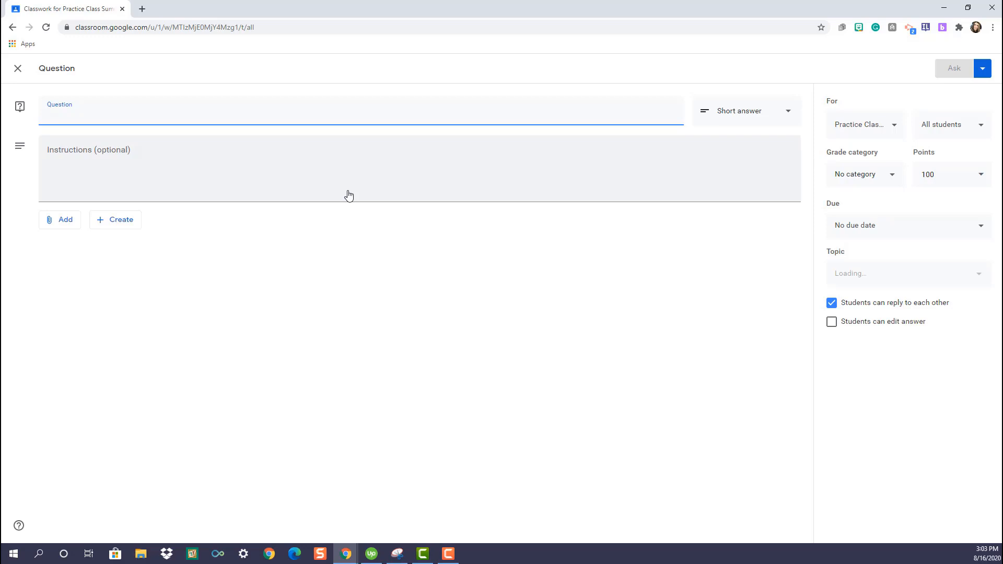
type("W")
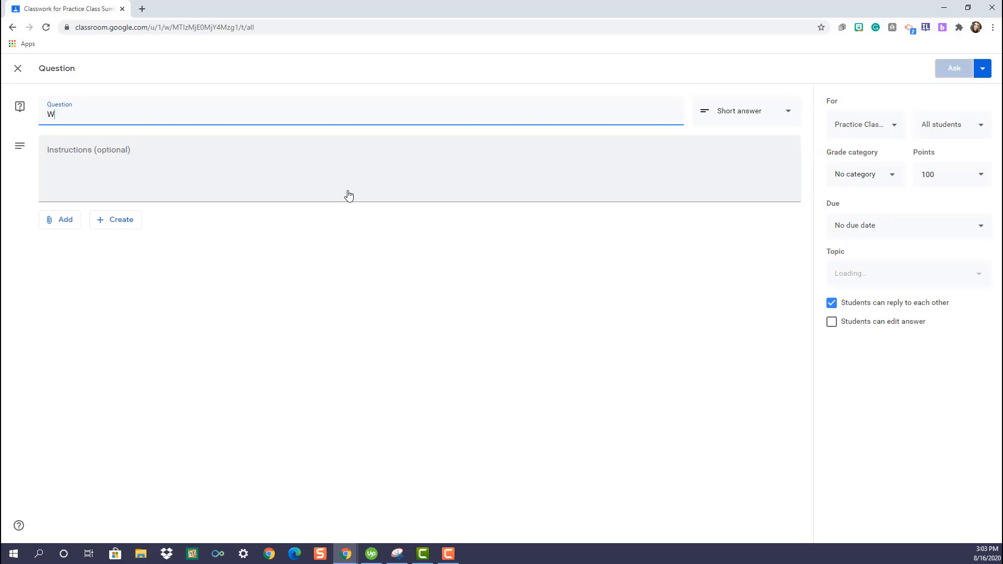
type("hat color is your hair?")
left_click(335, 170)
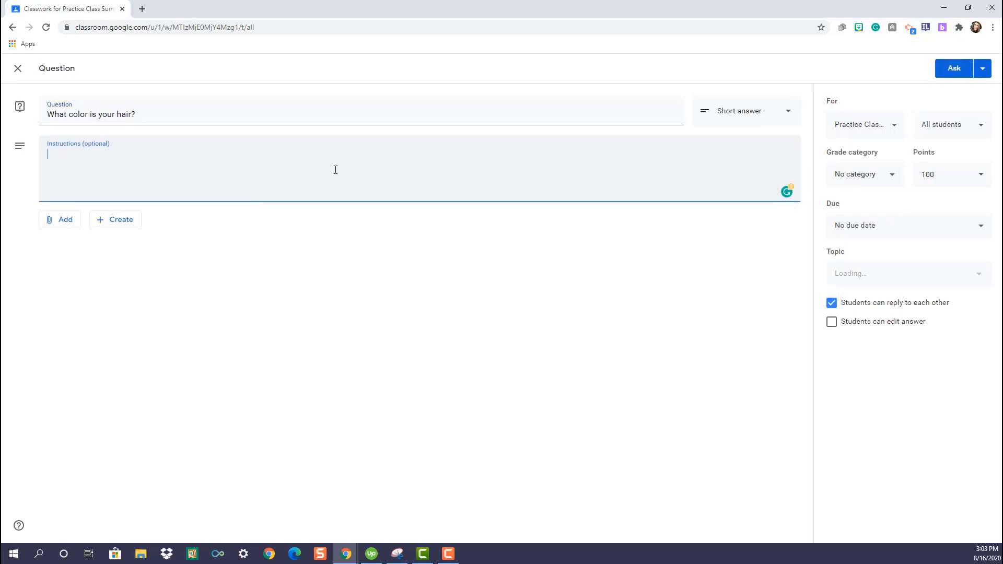
type("Please answer!")
- Review the question's options for adding and creating attachments, and toggle whether students can reply to each other
left_click(59, 220)
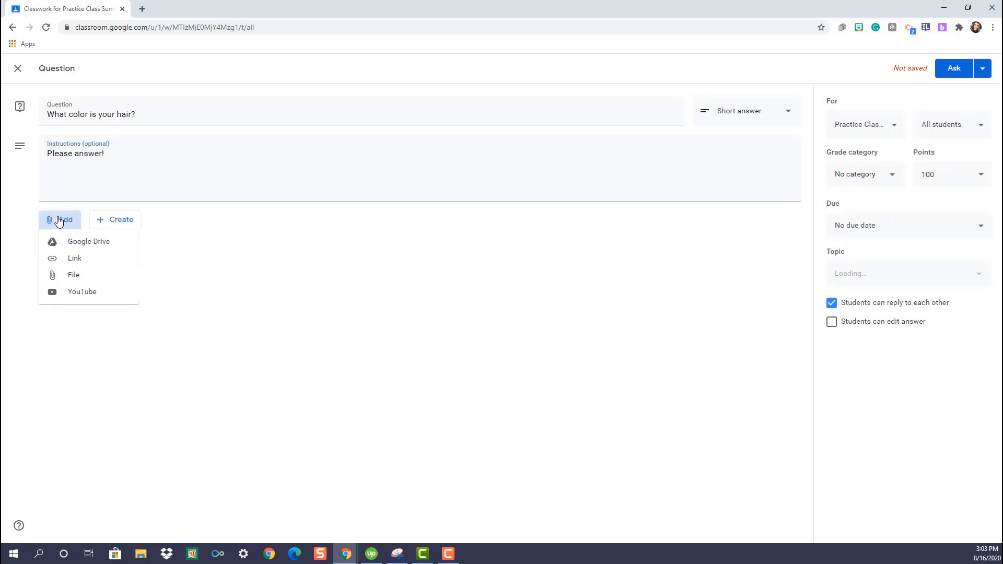
left_click(118, 222)
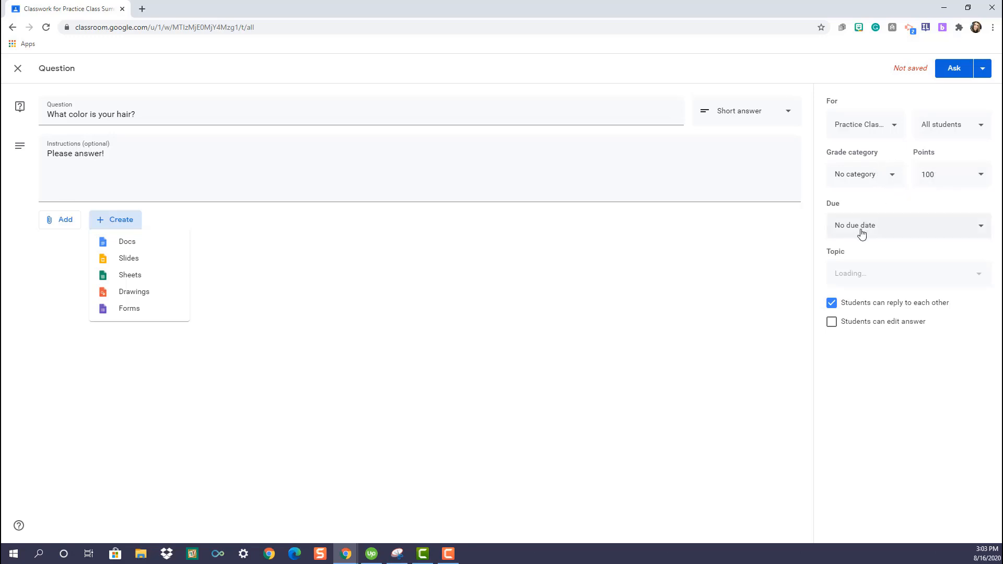
left_click(832, 303)
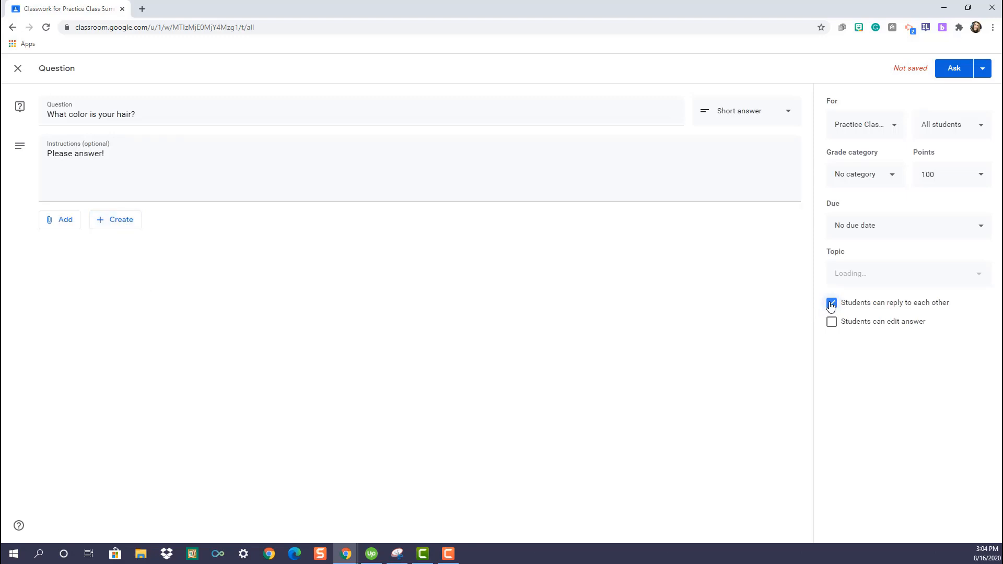
left_click(831, 304)
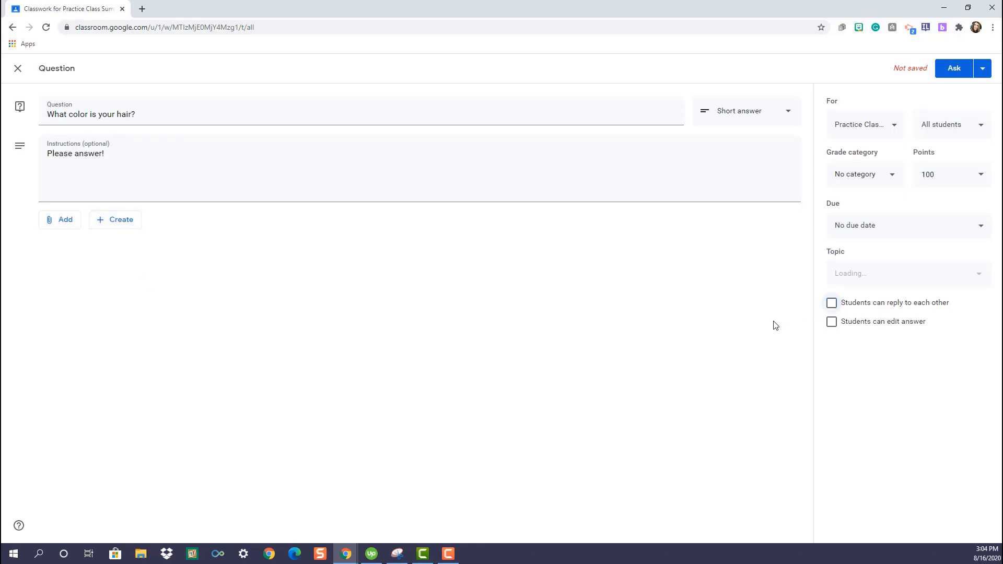
left_click(831, 303)
left_click(831, 304)
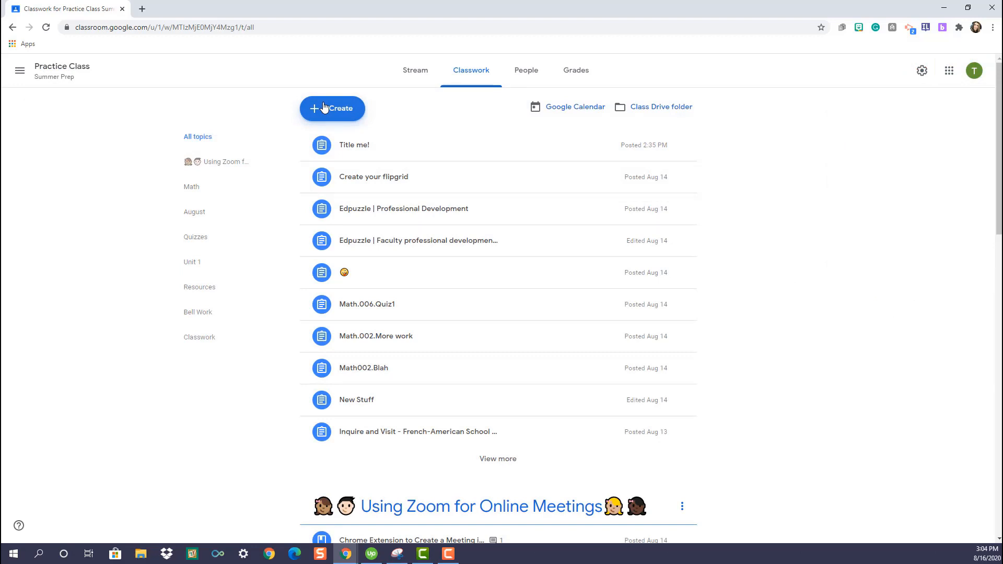
- Look at the options for creating a material and reusing a post in the Practice Class classwork
left_click(324, 107)
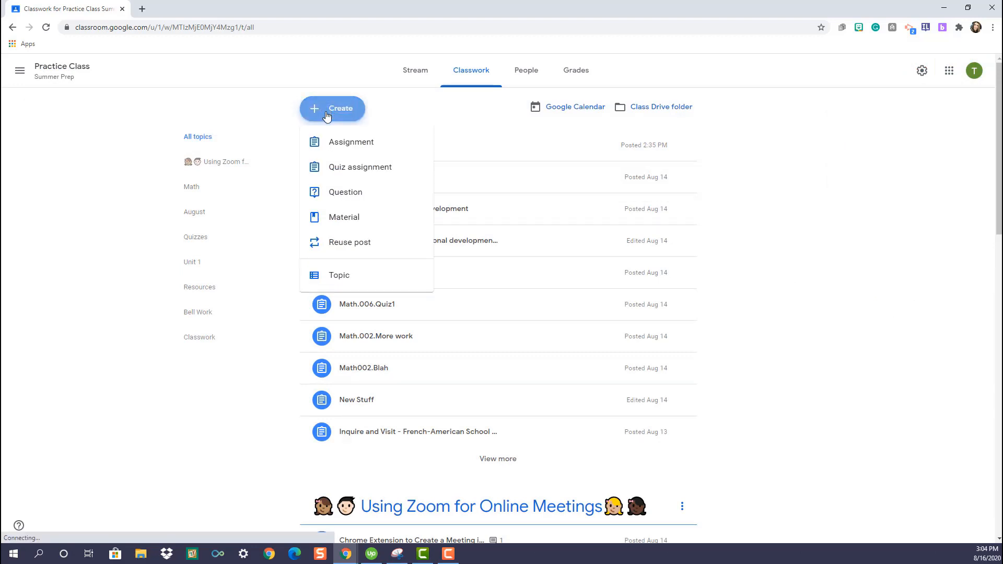
left_click(352, 224)
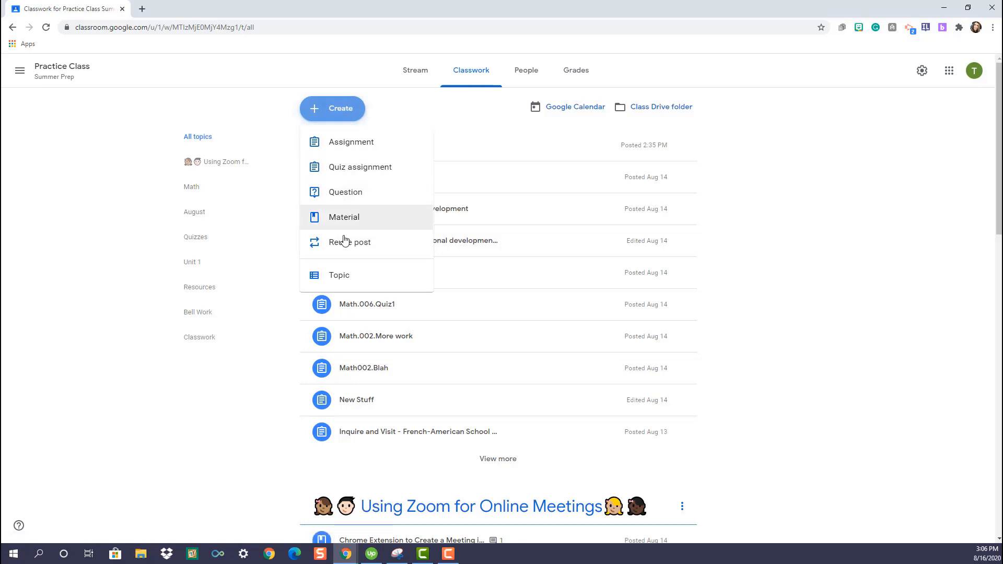
left_click(348, 244)
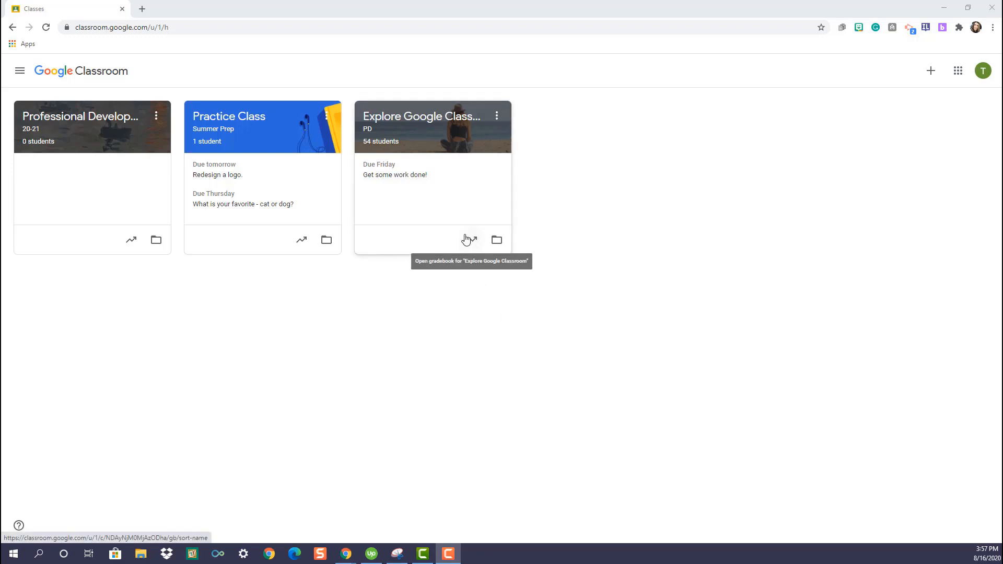
- Look over the list of work to review for all classes and open the Practice Class classwork
left_click(18, 76)
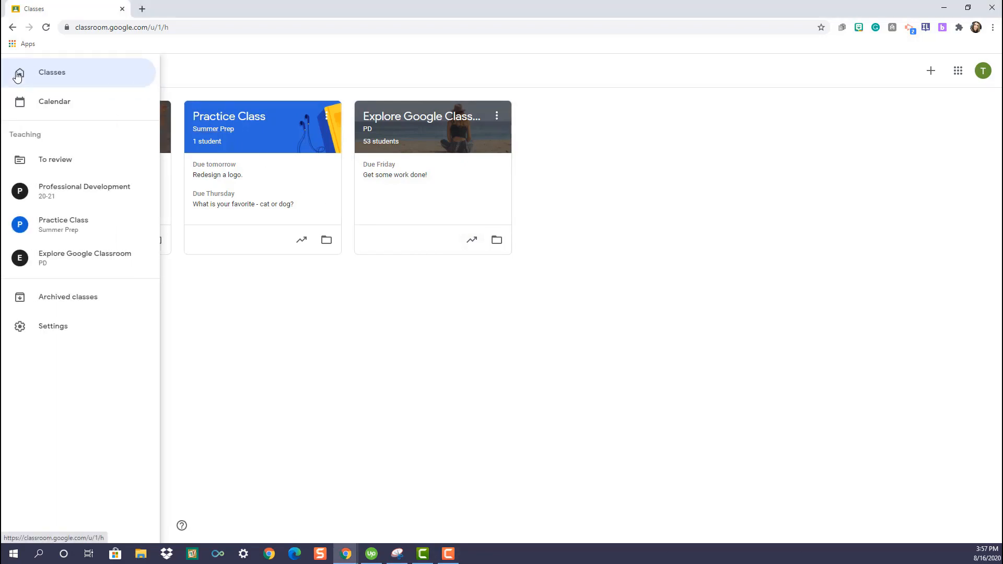
left_click(63, 164)
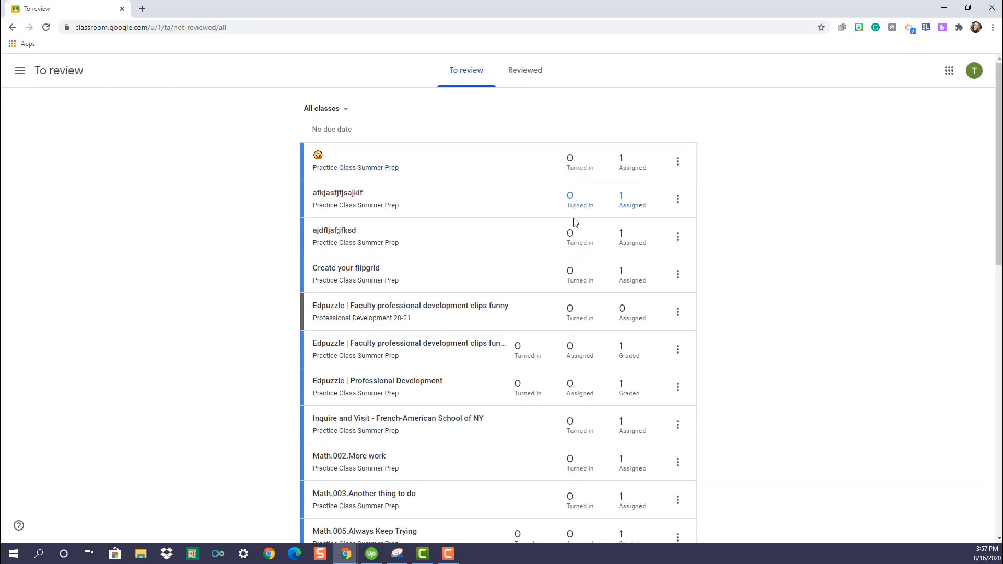
left_click(22, 76)
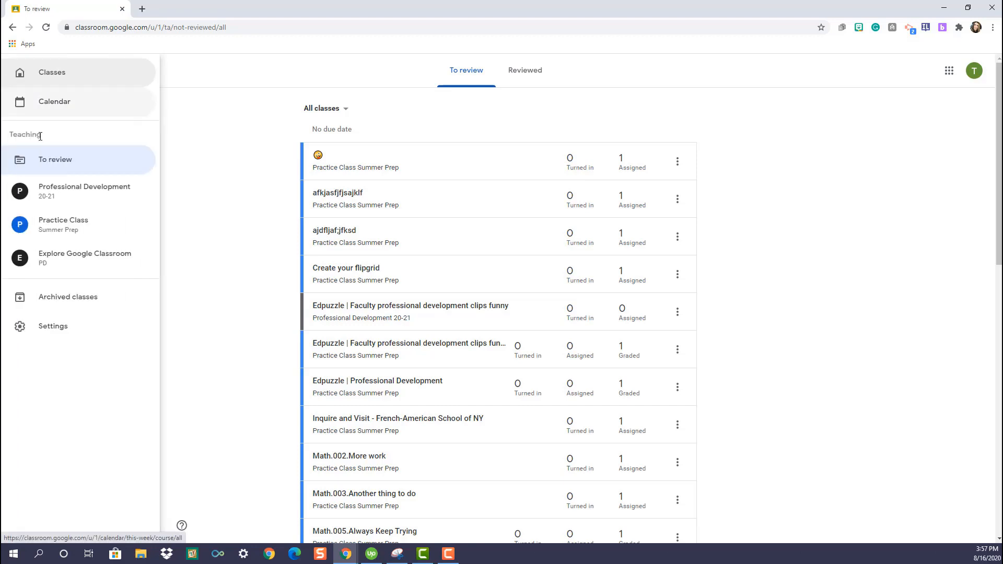
left_click(59, 224)
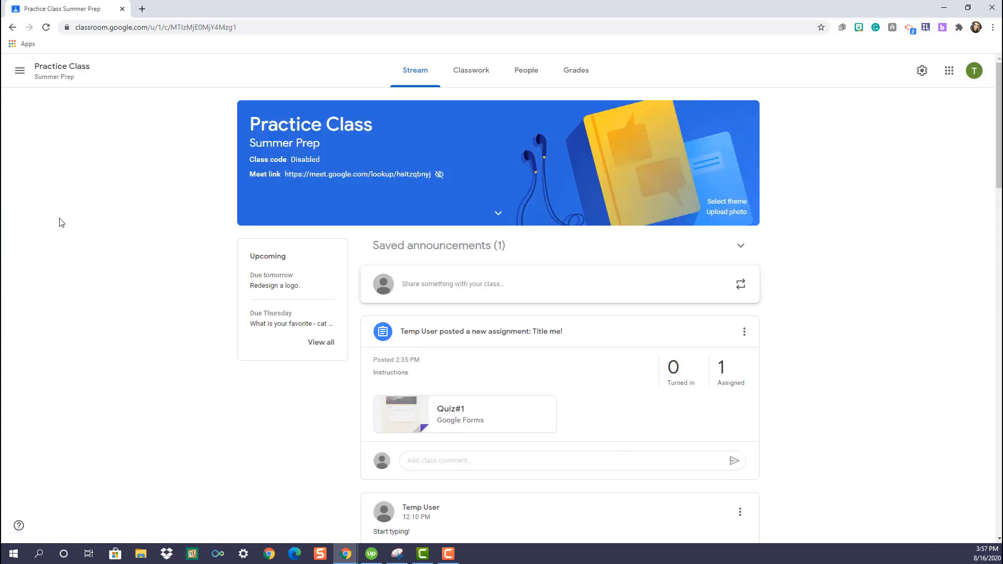
left_click(476, 71)
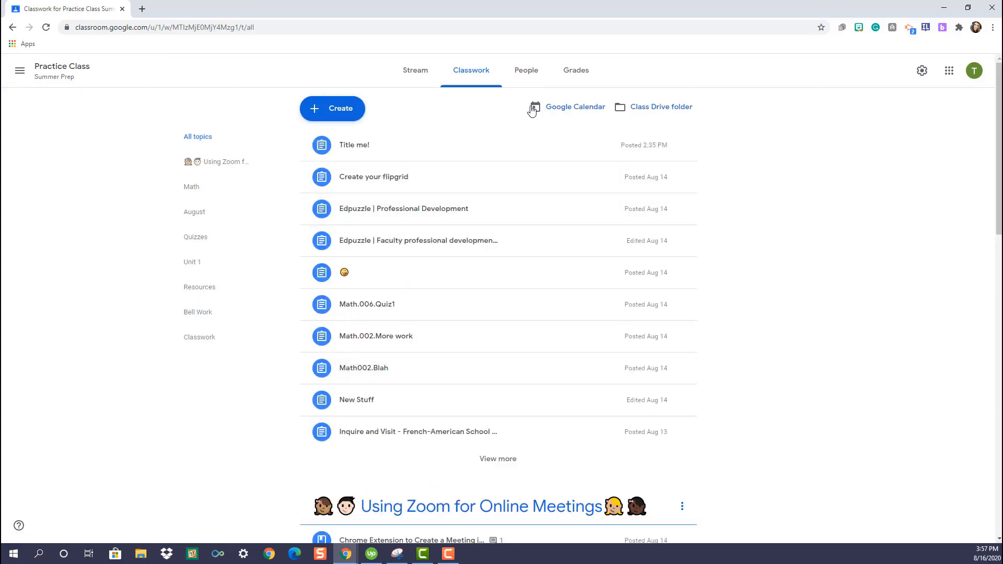
- Enter 50 as the student's grade for the Edpuzzle Faculty professional development assignment in the Practice Class gradebook
left_click(578, 72)
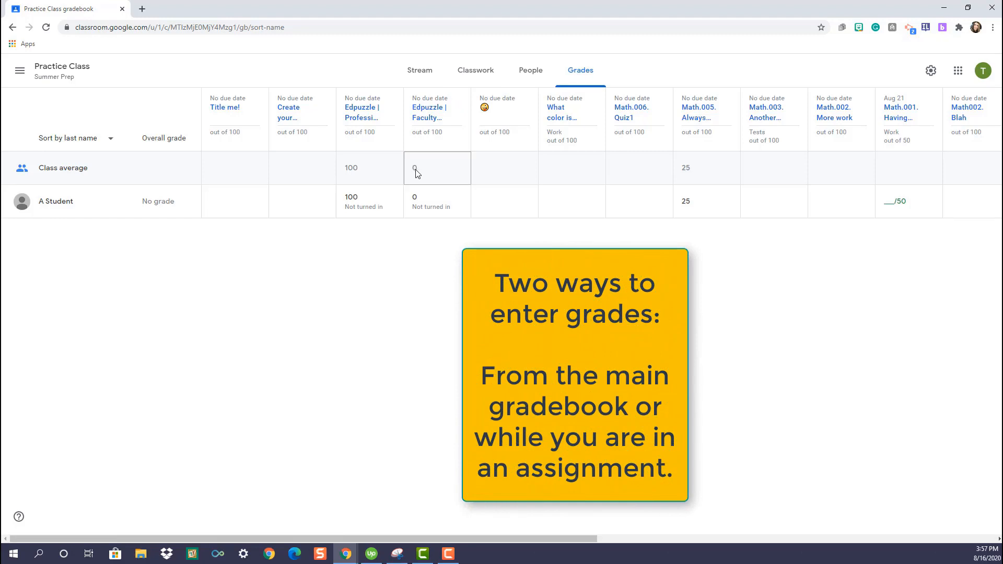
left_click(416, 198)
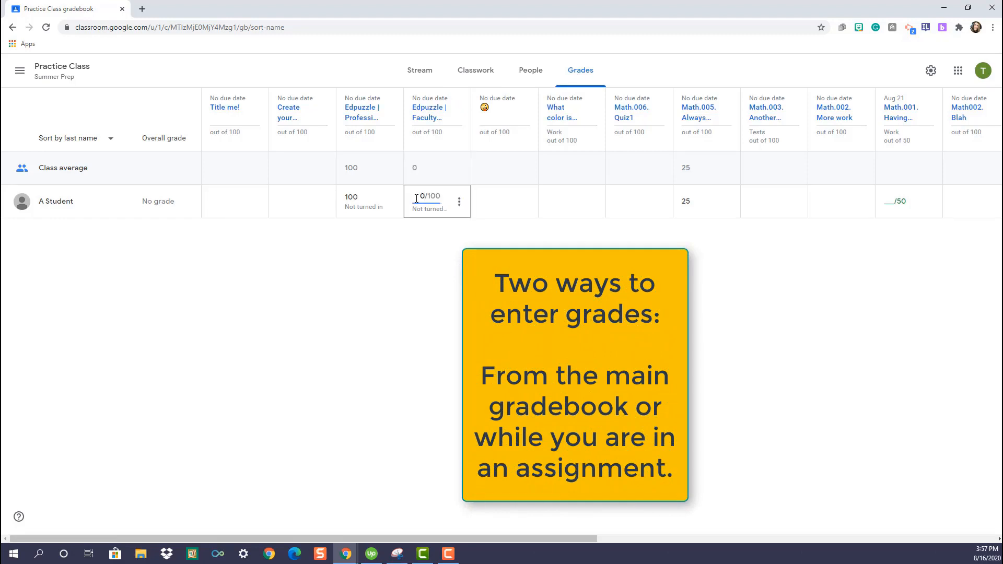
type("50")
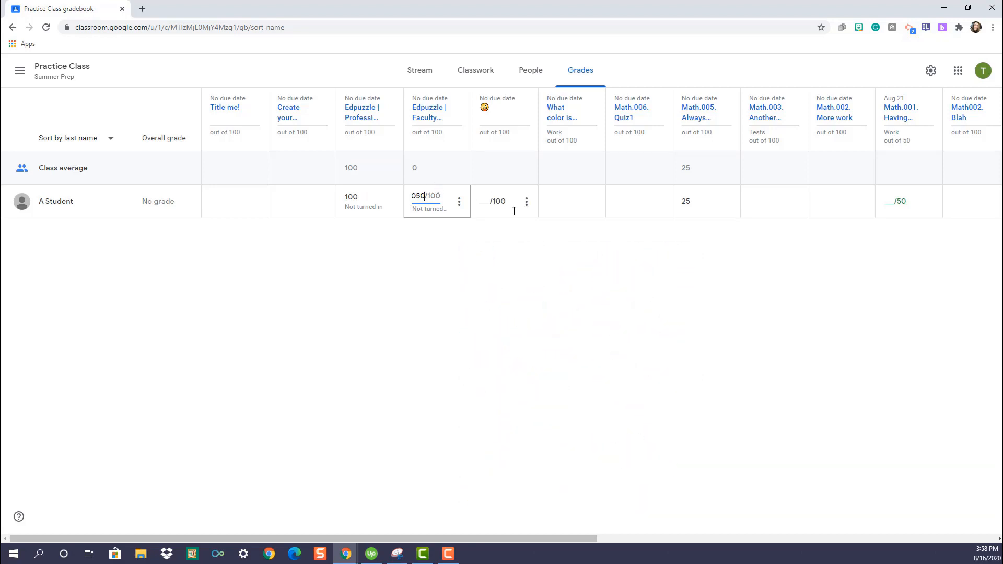
- Open the student's submission for "How to be Awesome!" from the gradebook and show the list of students
left_click_drag(536, 536, 938, 543)
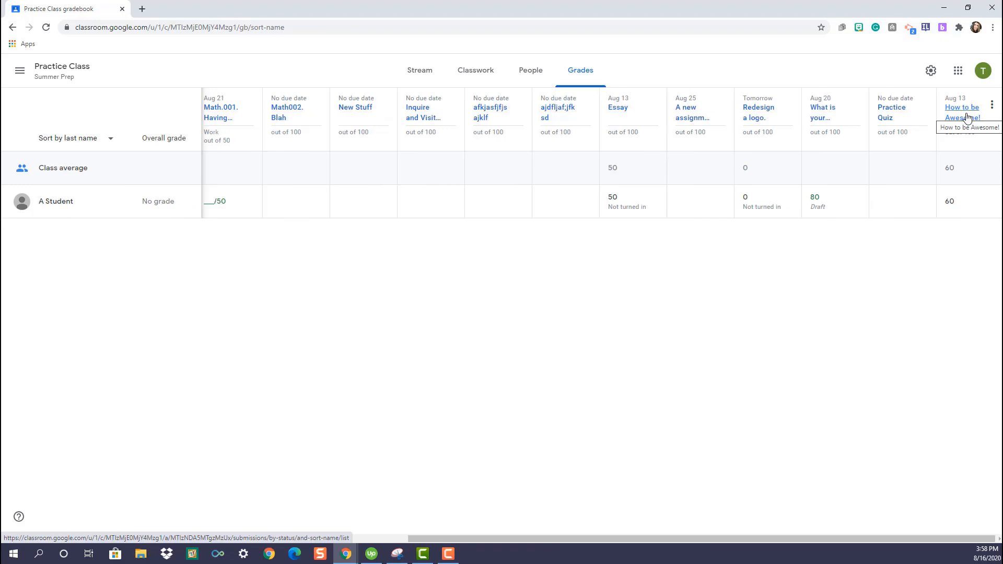
left_click(967, 116)
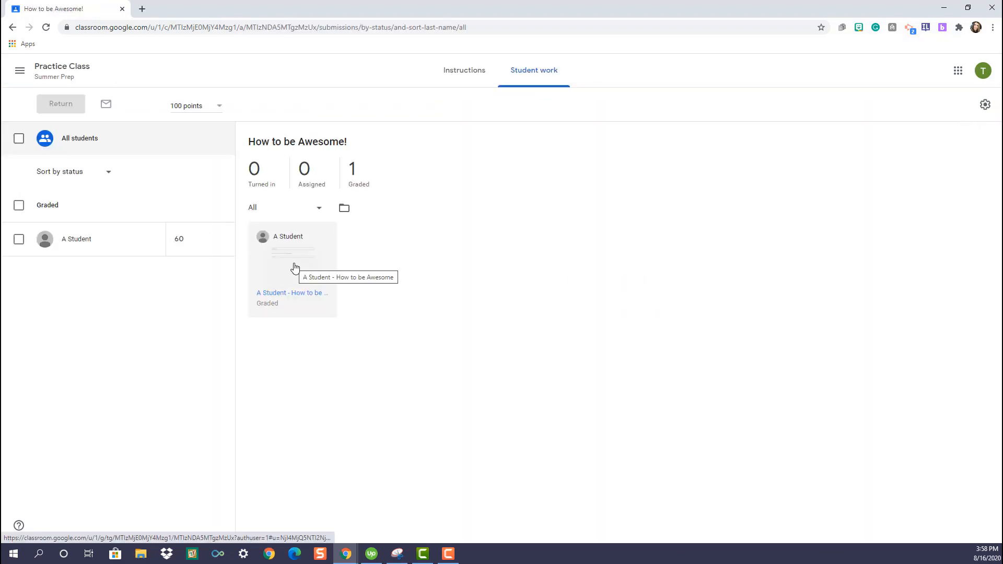
left_click(295, 268)
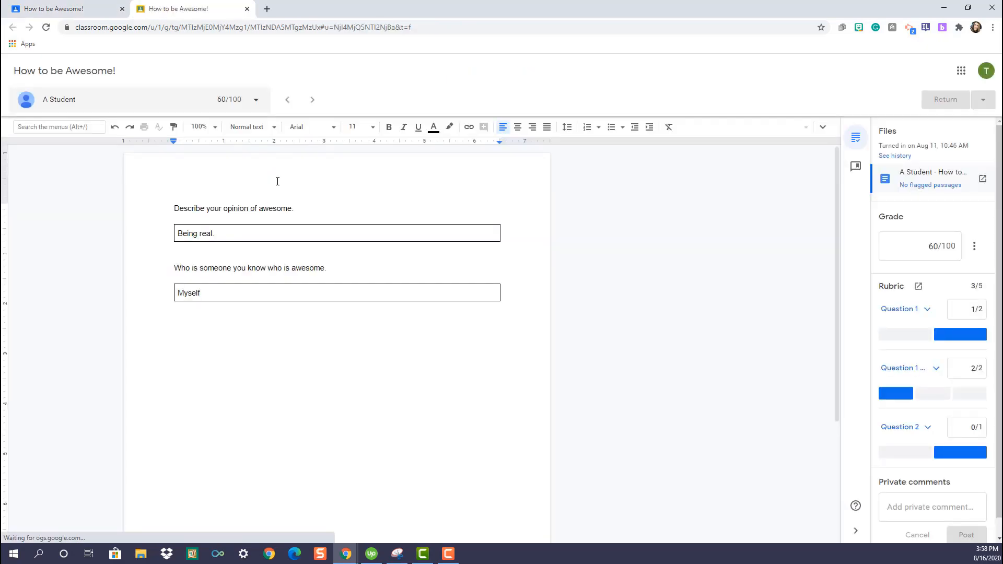
left_click(257, 100)
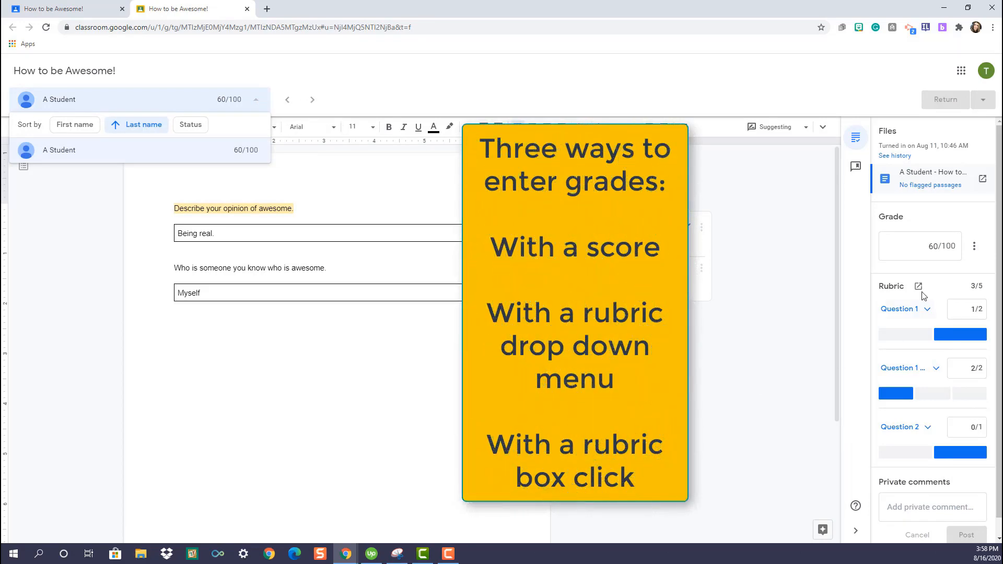
- Show the Question 1 rubric levels and score the second rubric criterion 0 out of 2 points
left_click(938, 248)
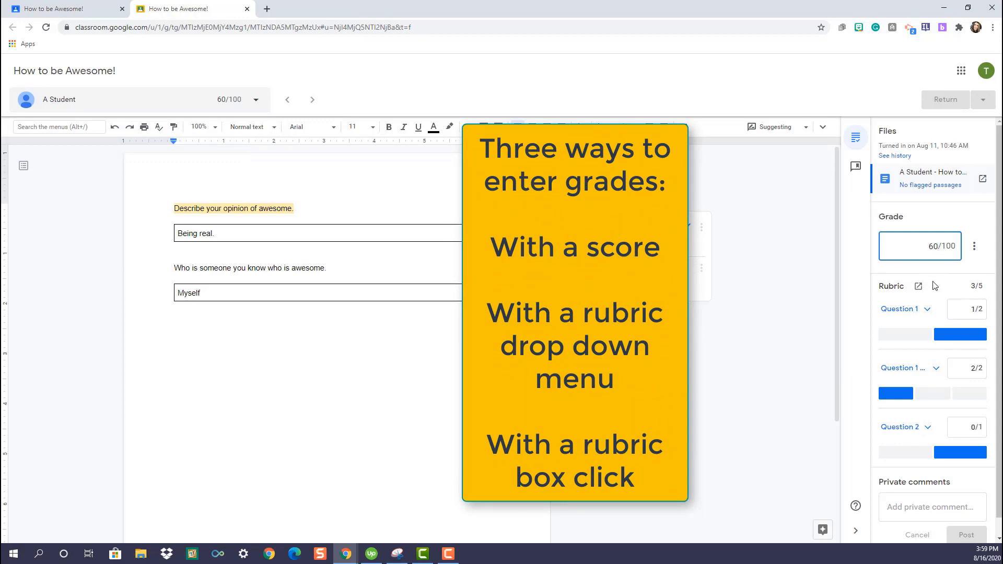
left_click(930, 312)
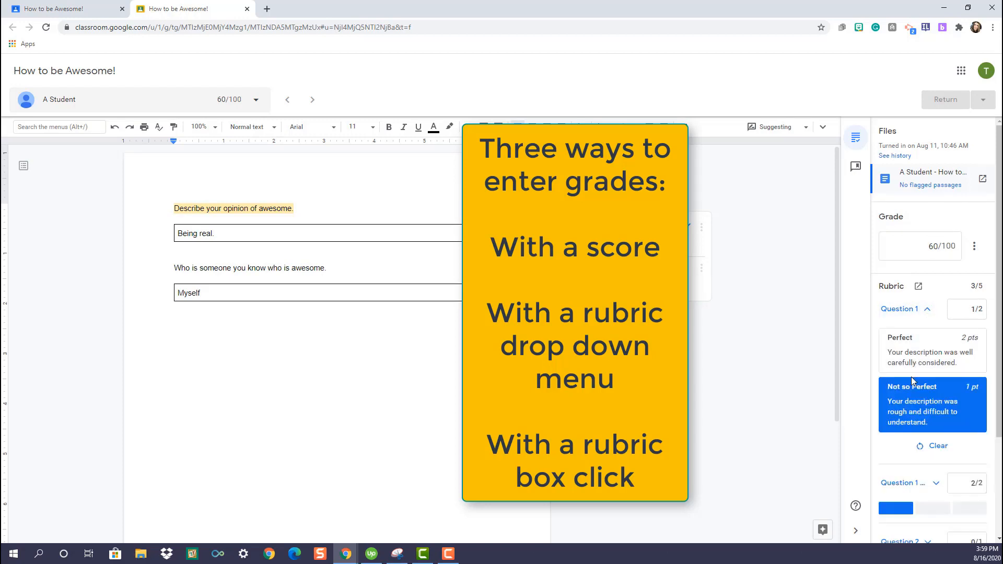
scroll(919, 376, "down", 2)
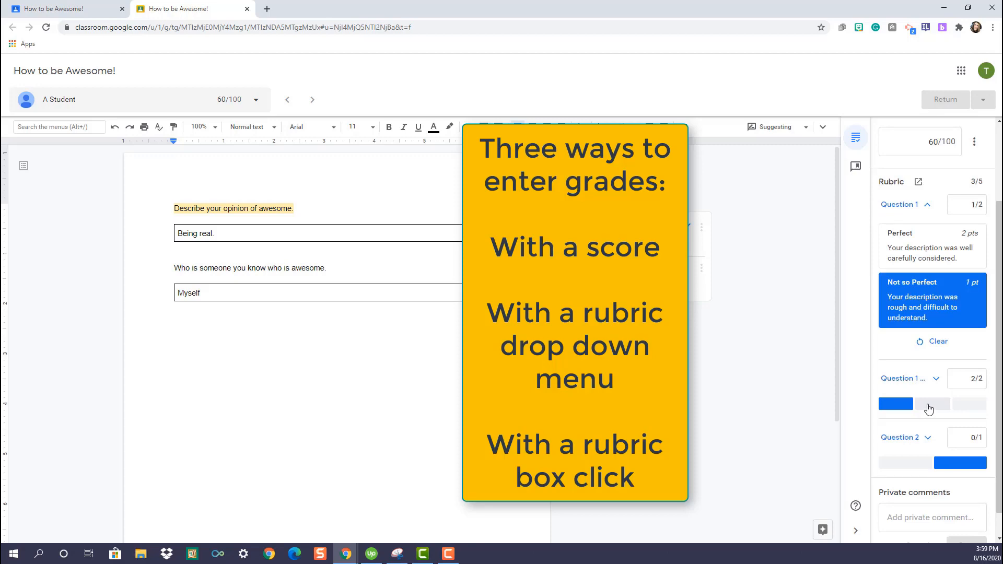
left_click(968, 404)
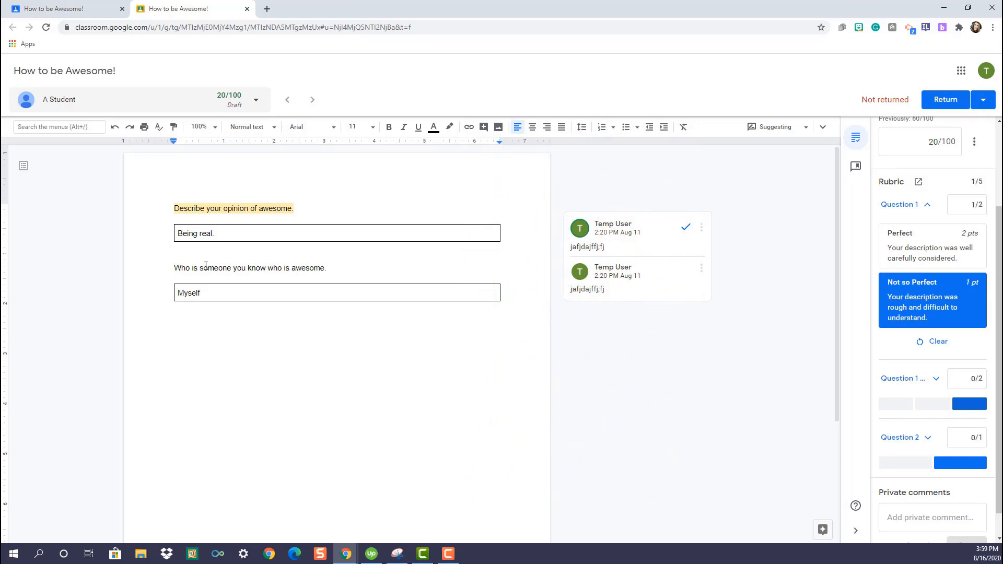
- Start a comment on the words "someone you" in the second question of the student's document
left_click_drag(200, 268, 245, 272)
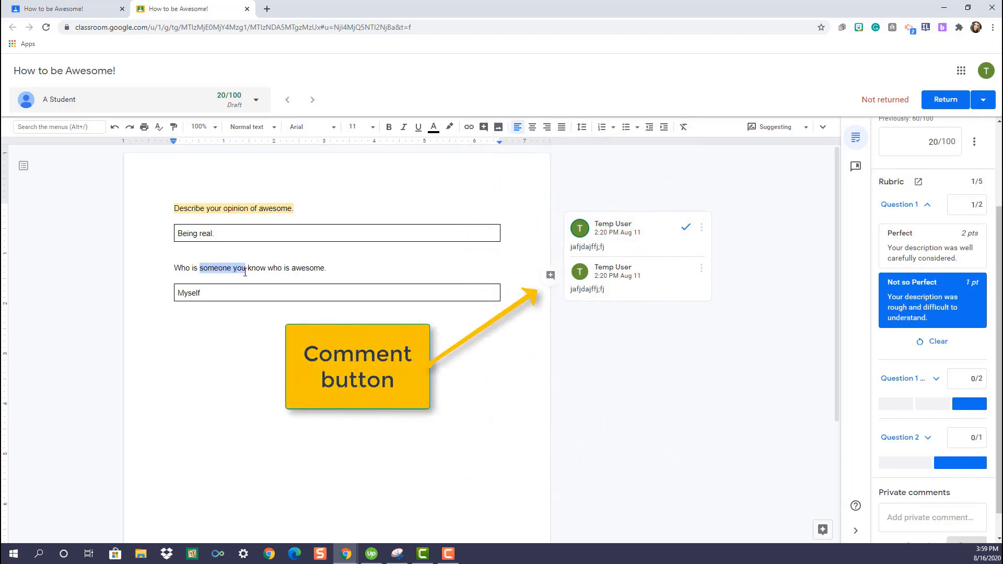
left_click(551, 275)
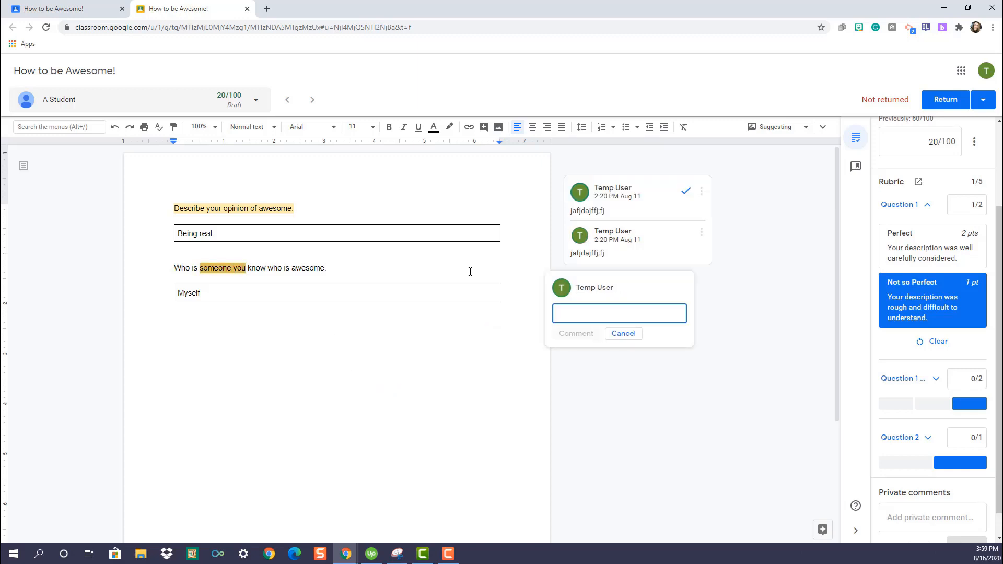
type("Great!")
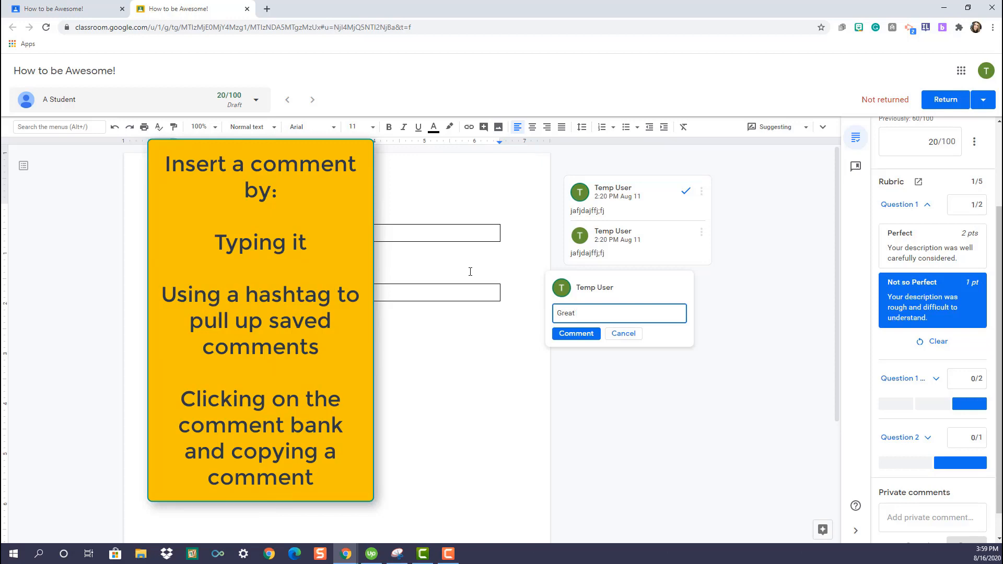
key("BackSpace")
key("BackSpace")
key("BackSpace")
key("BackSpace")
key("BackSpace")
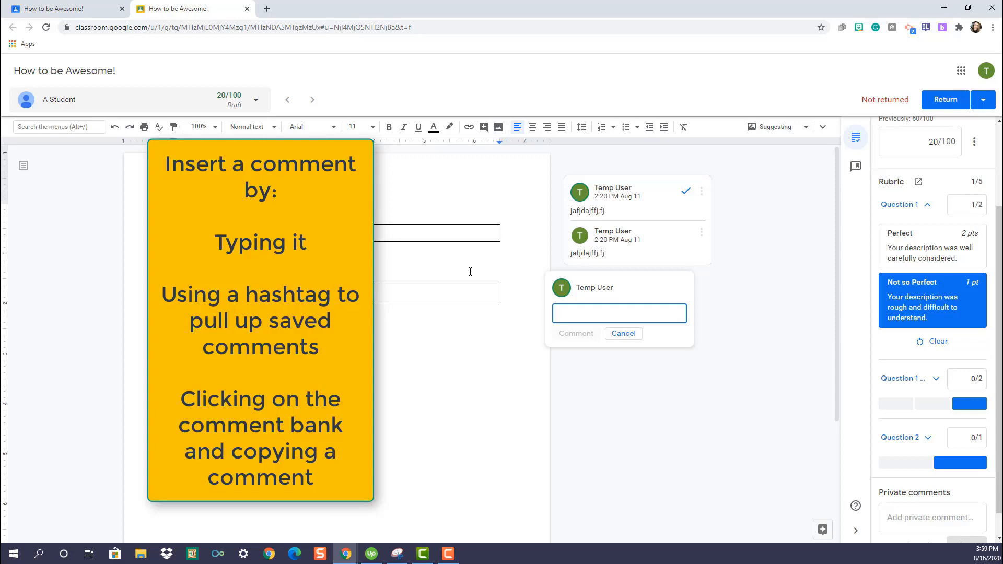
- Call up the saved comments with #, and post "Right on!" copied from the comment bank as the comment on "someone you"
type("#")
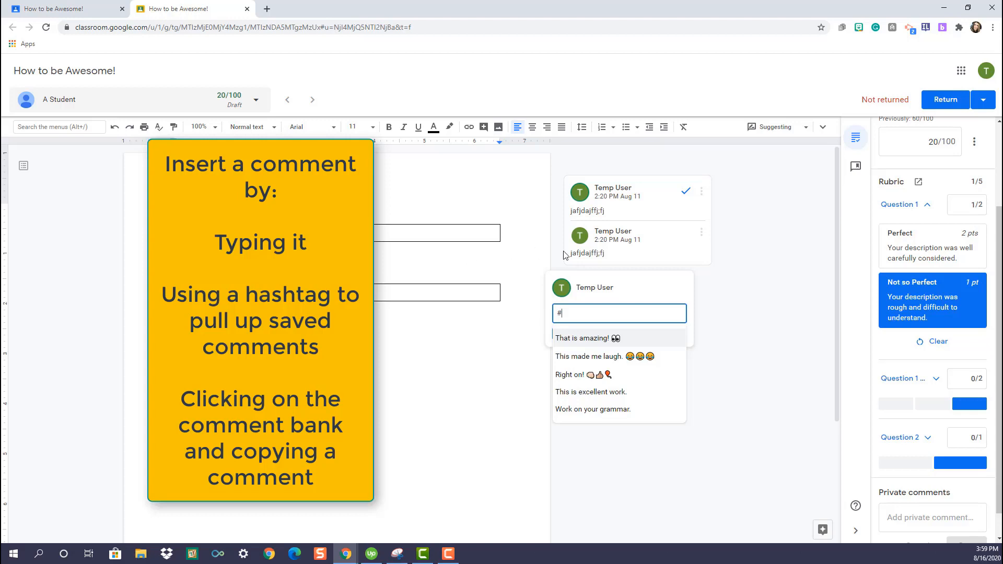
left_click(857, 168)
left_click(982, 214)
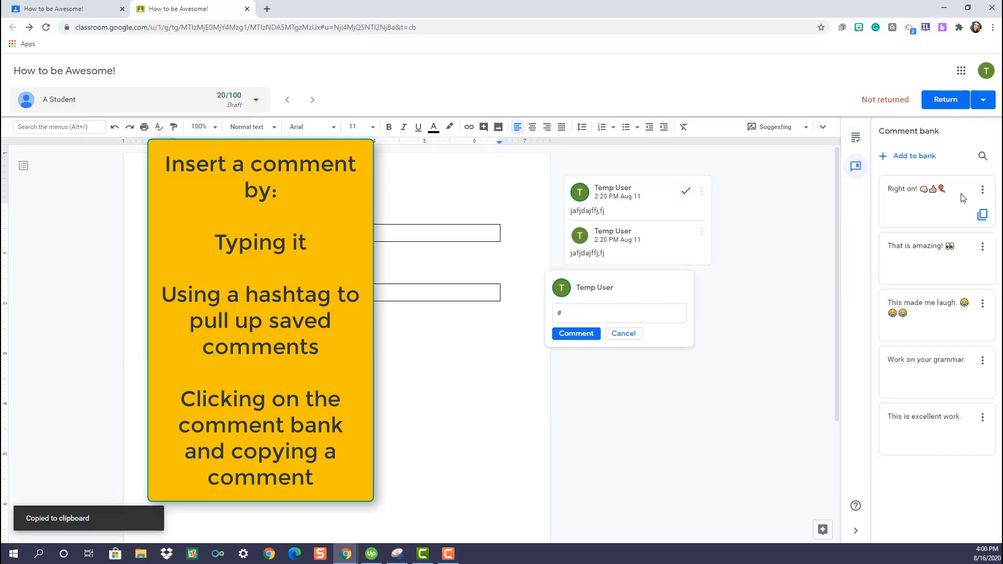
left_click(982, 192)
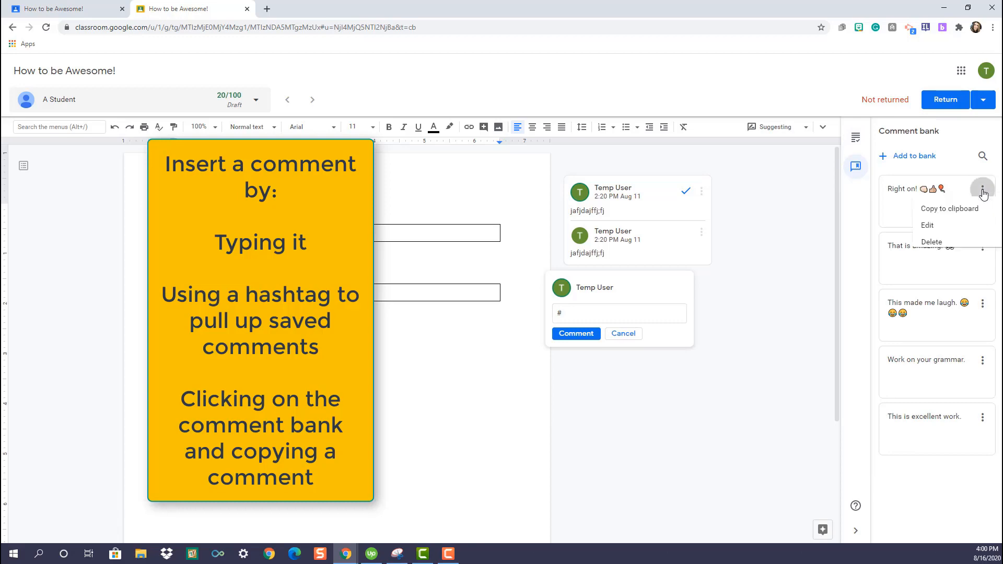
left_click(954, 215)
left_click(637, 314)
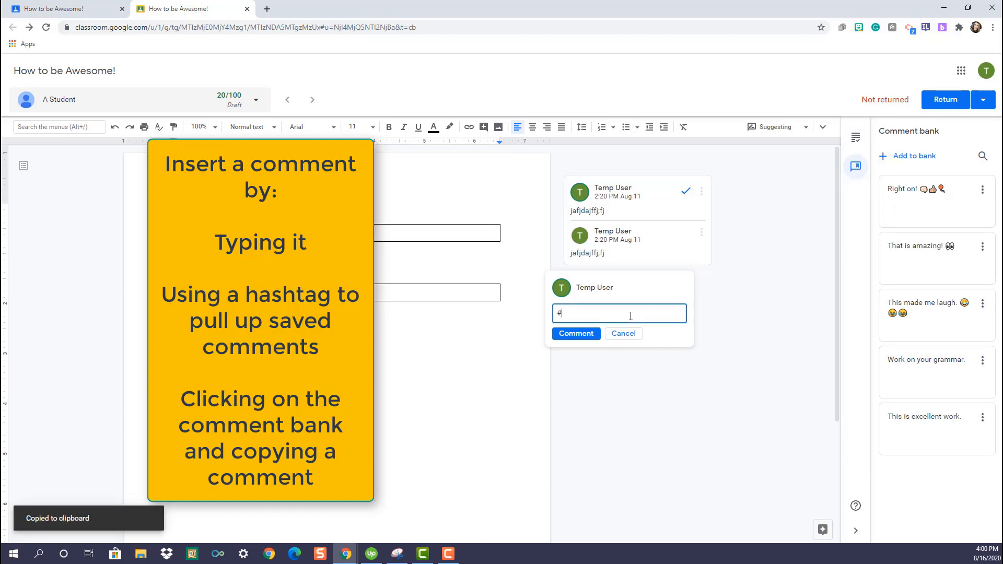
type("#")
key("BackSpace")
key("ctrl+v")
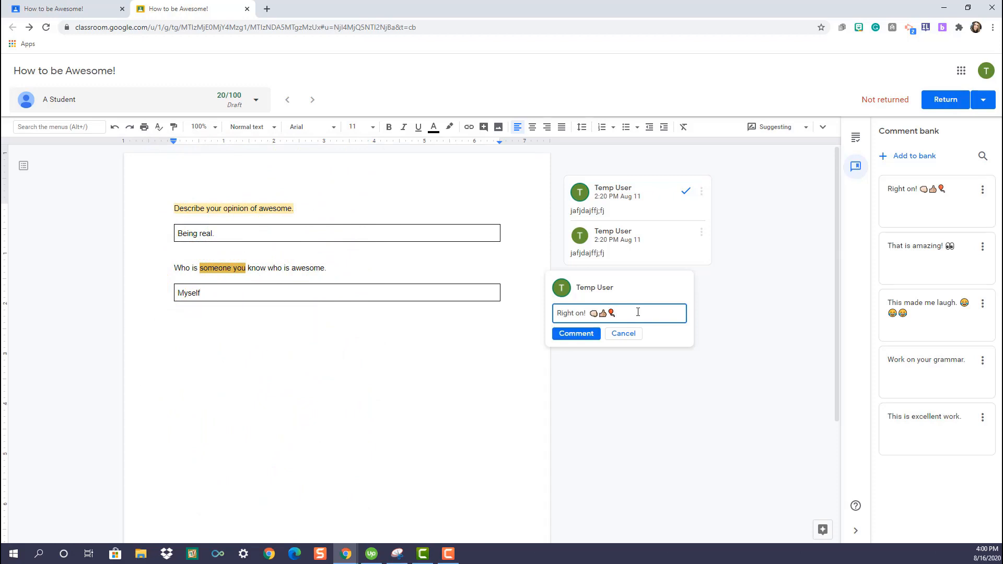
left_click(589, 335)
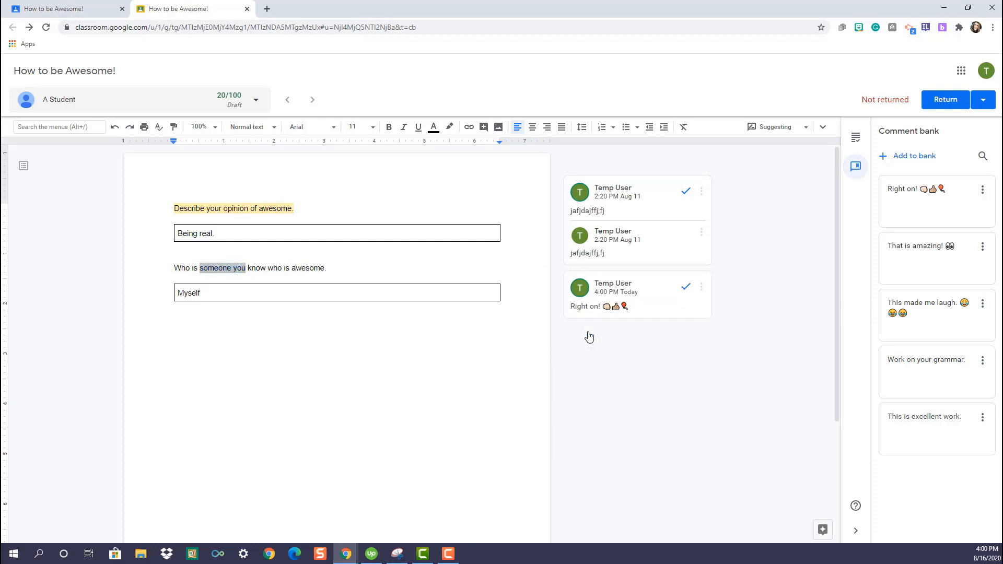
- Look at the option to add to the comment bank and the further options of the "Right on!" comment
left_click(901, 156)
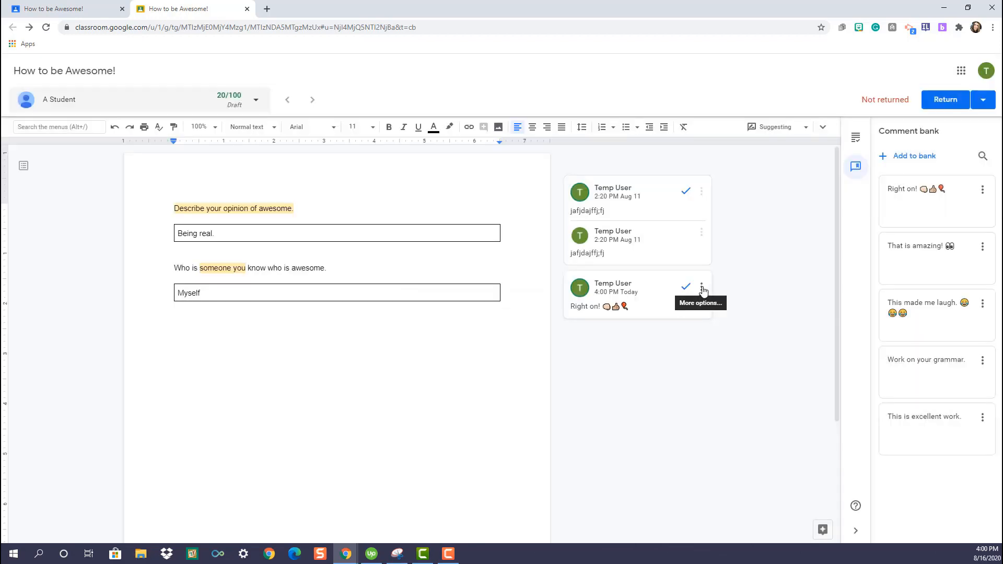
left_click(702, 289)
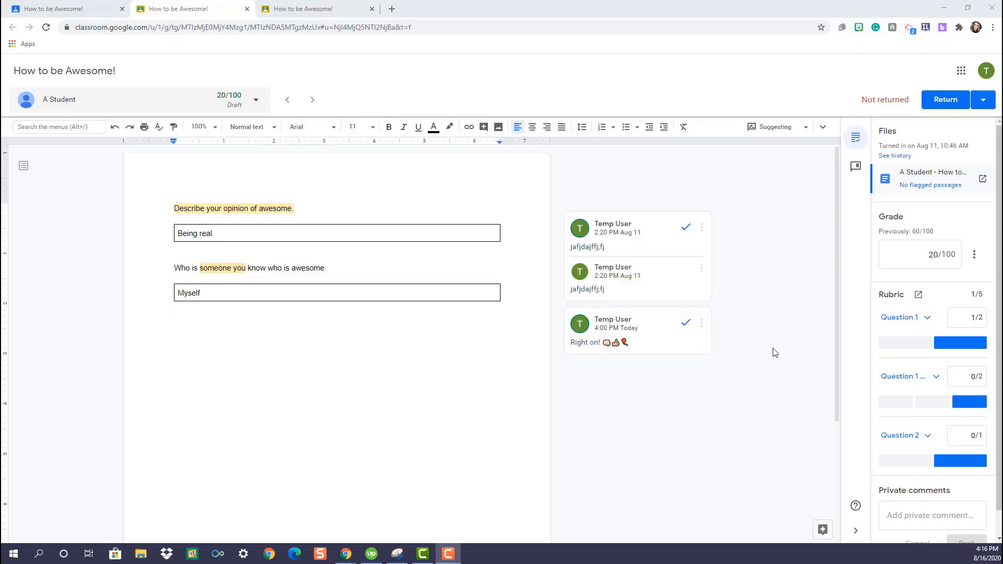
- Return "How to be Awesome!" to the student with the updated grade of 20/100
left_click(943, 99)
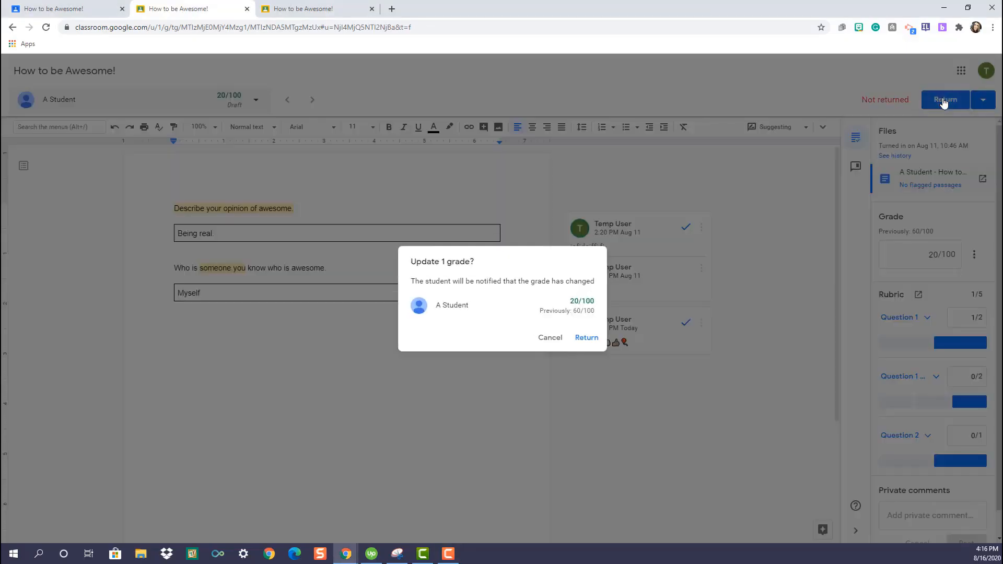
left_click(587, 338)
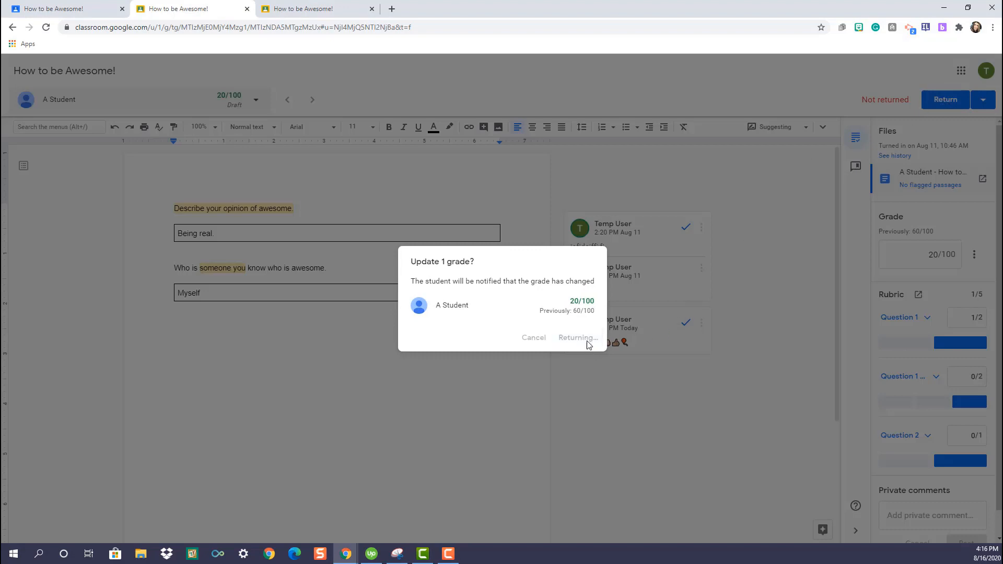